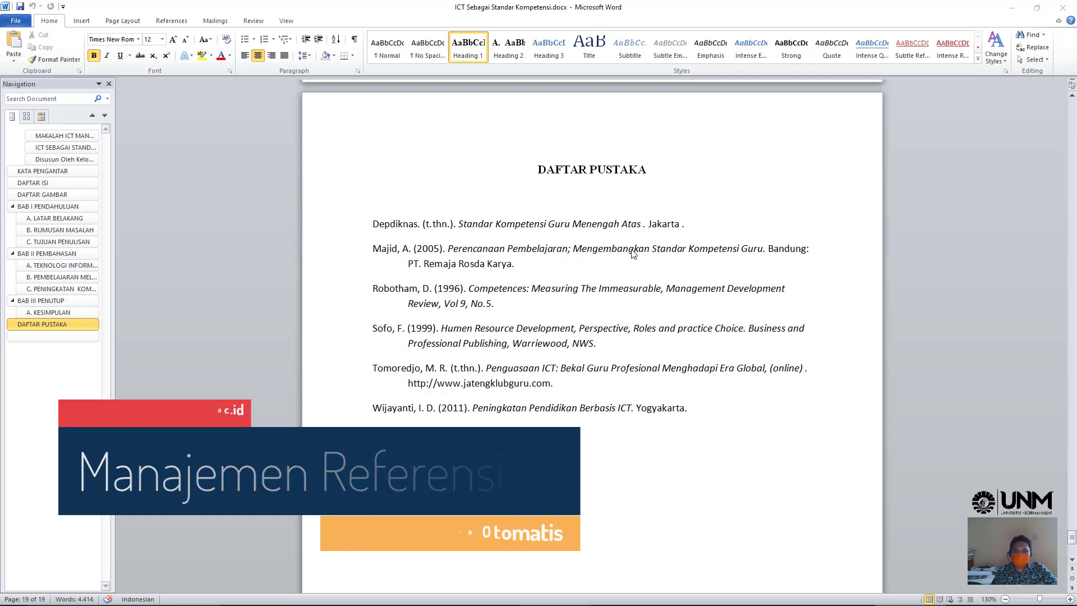
# - Show the auto-generated bibliography field on the DAFTAR PUSTAKA page listing six references
pyautogui.click(601, 263)
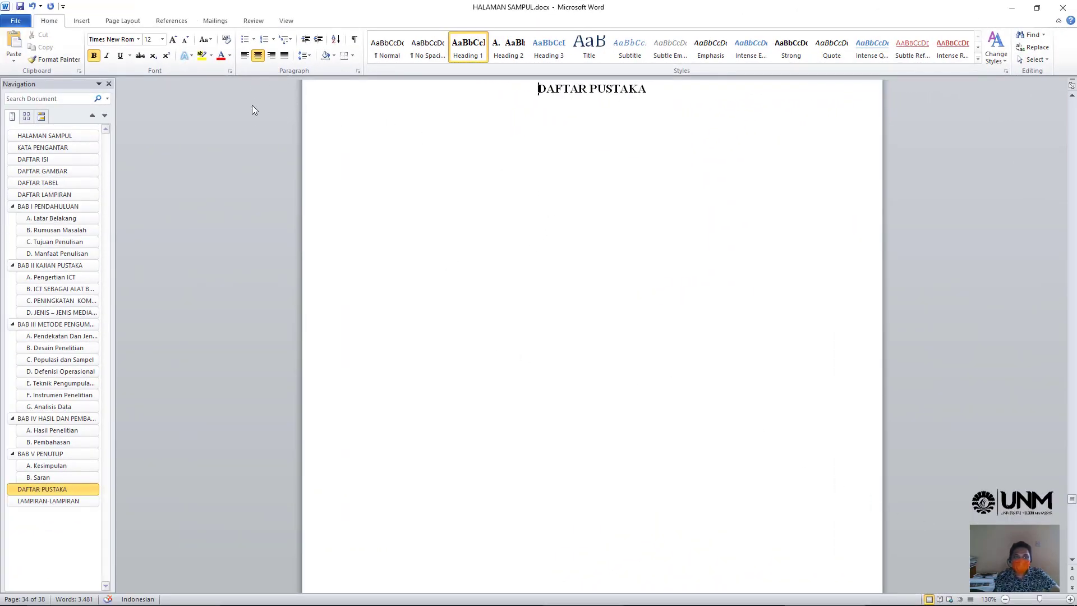
# - On the References tab, open the Insert Citation options and focus the search box to look up Mendeley
pyautogui.click(166, 22)
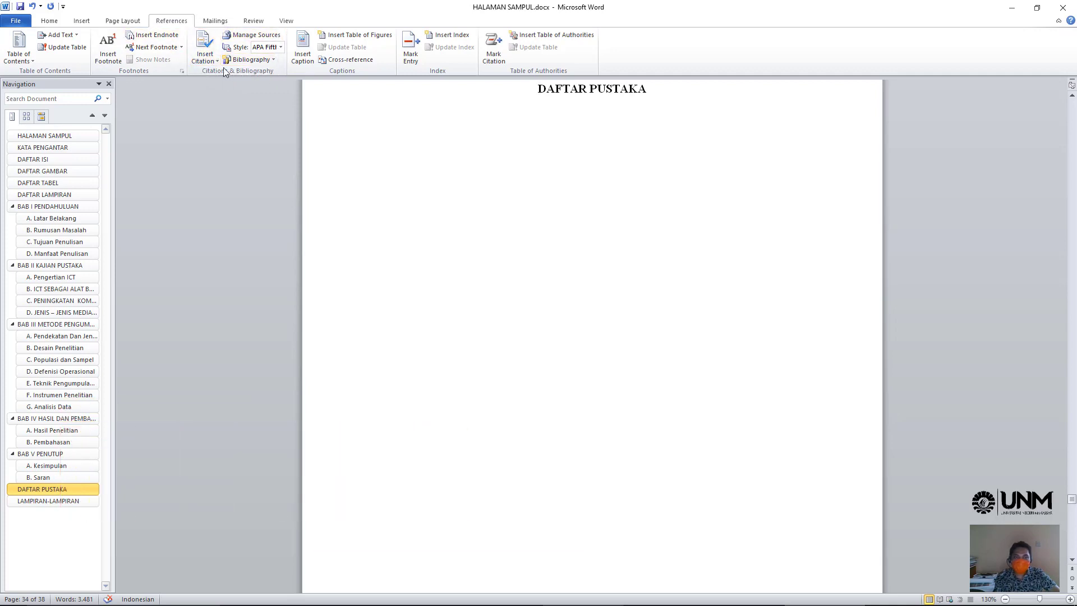
pyautogui.click(207, 50)
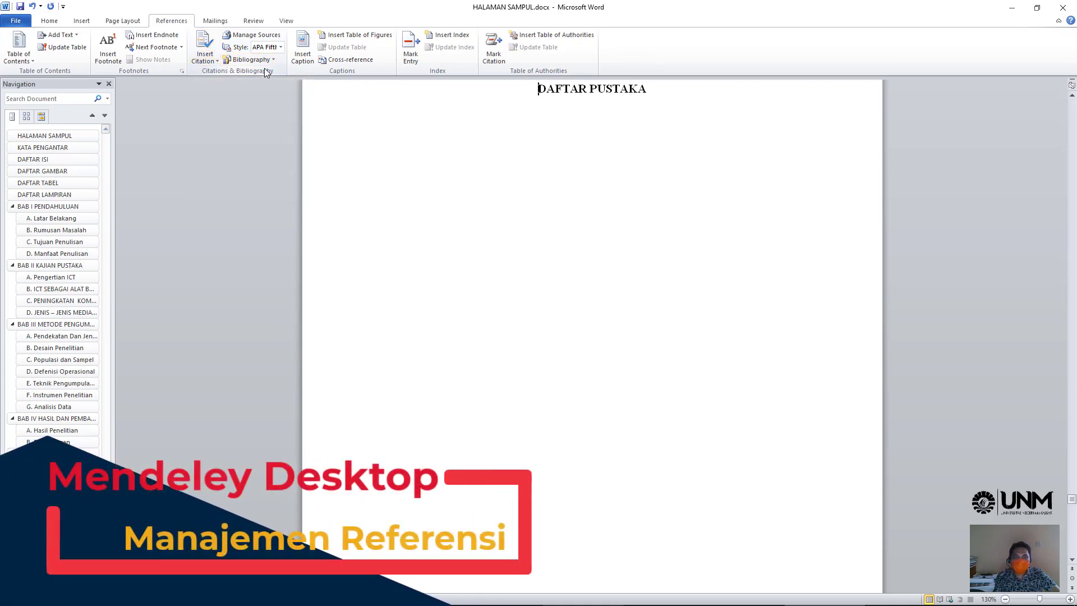
pyautogui.click(478, 210)
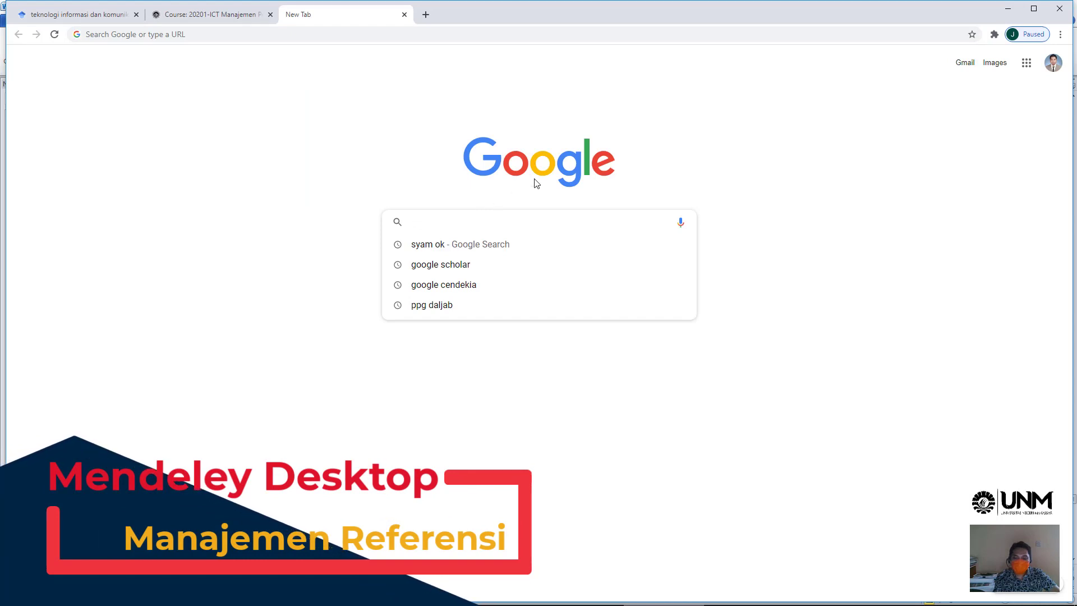
# - Search Google for 'mendeley desktop' and open the mendeley.com result in a new tab
pyautogui.write('mendekle')
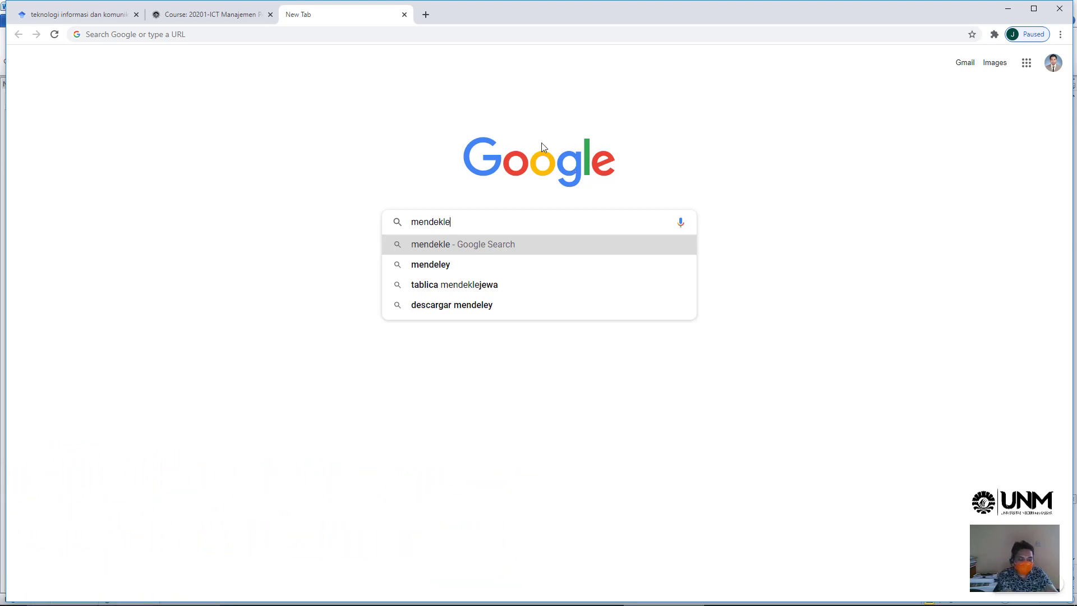
pyautogui.press('BackSpace')
pyautogui.press('BackSpace')
pyautogui.press('BackSpace')
pyautogui.press('BackSpace')
pyautogui.write('ele')
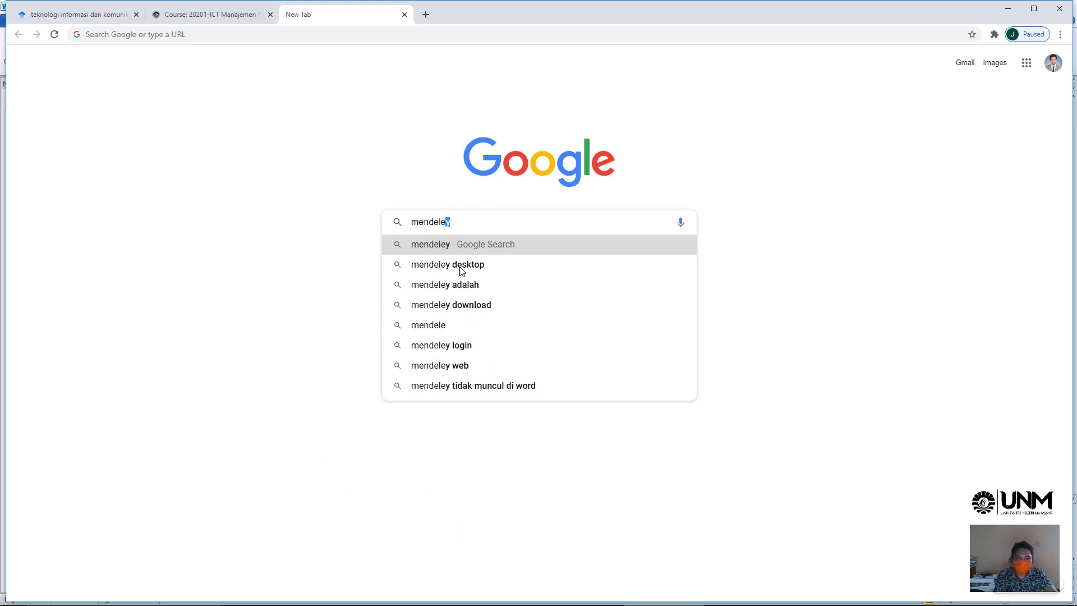
pyautogui.click(467, 271)
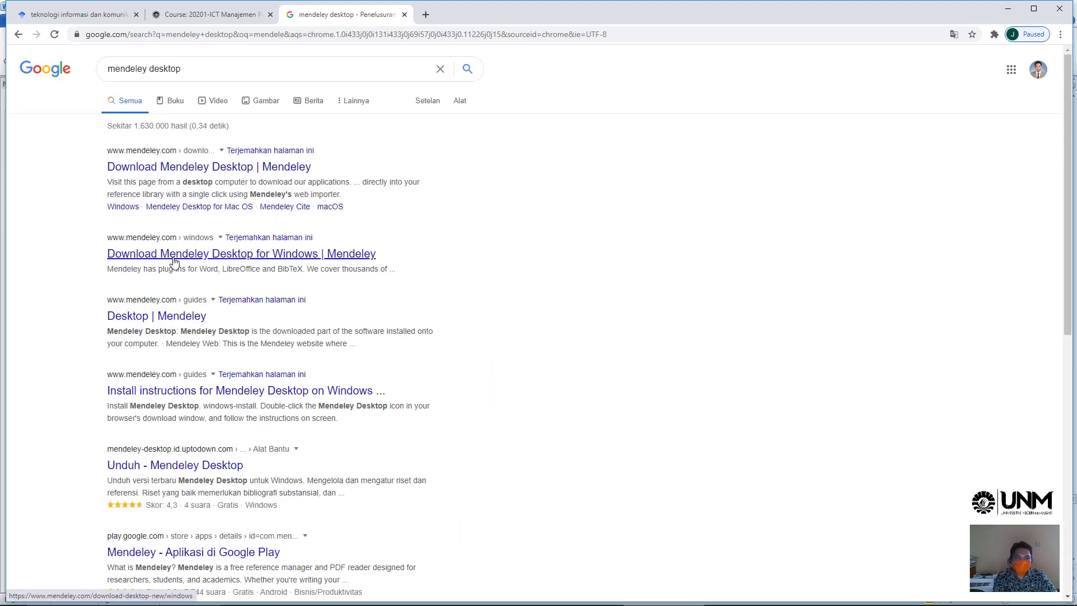
pyautogui.rightClick(174, 170)
pyautogui.click(225, 176)
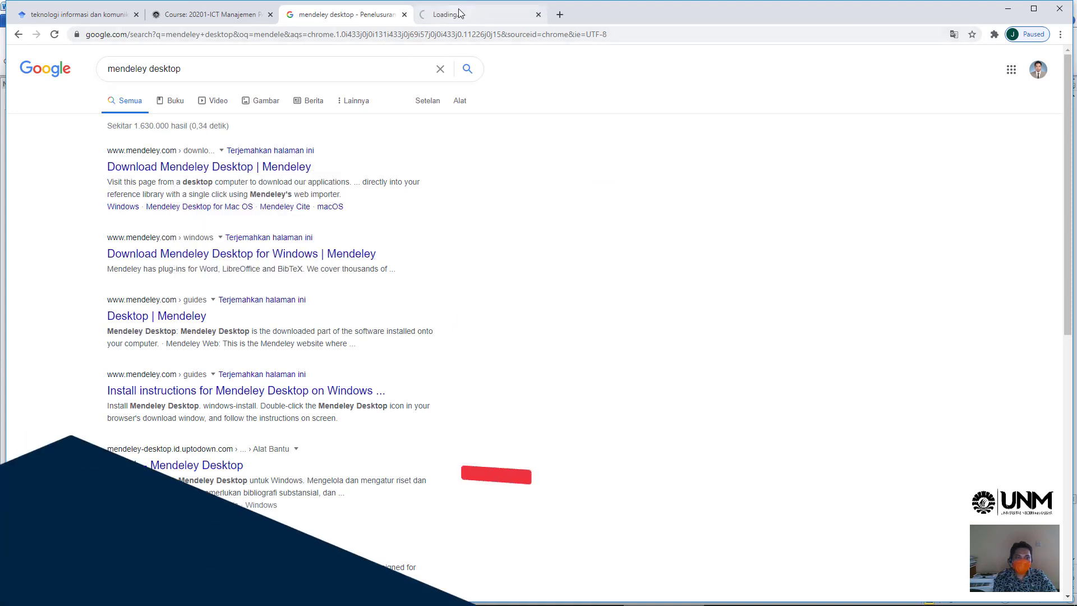
pyautogui.hotkey('ctrl', 'Tab')
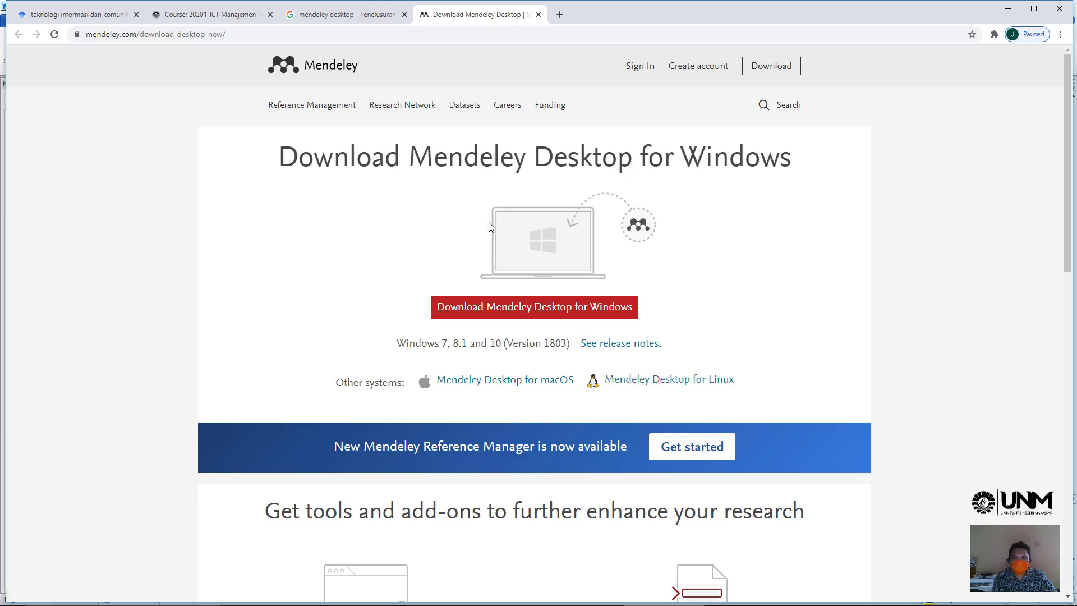
# - Download the Mendeley Desktop for Windows installer and open its Downloads folder
pyautogui.click(537, 314)
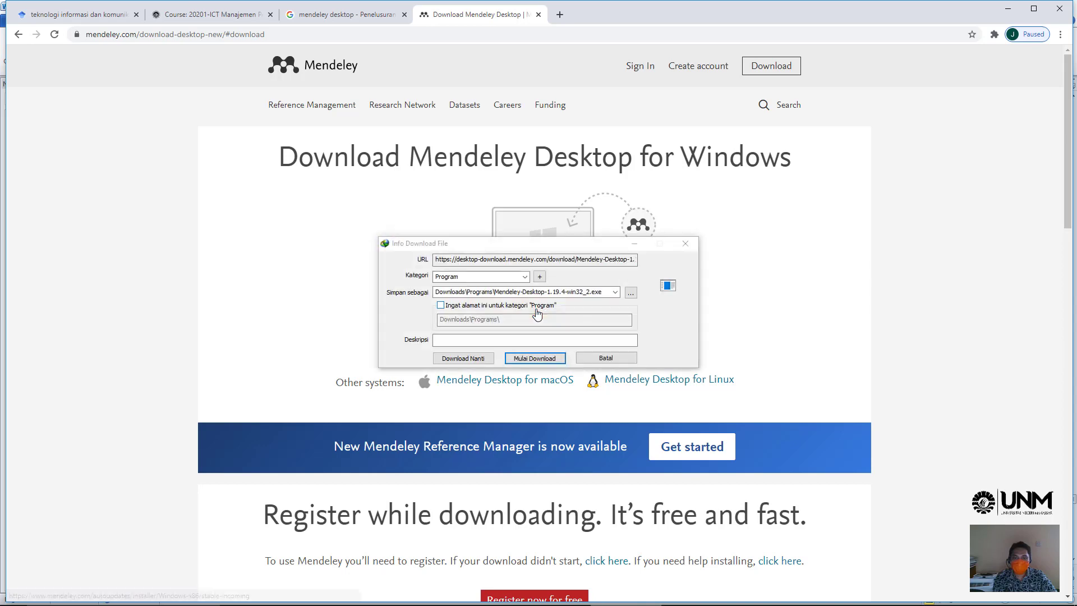
pyautogui.click(539, 360)
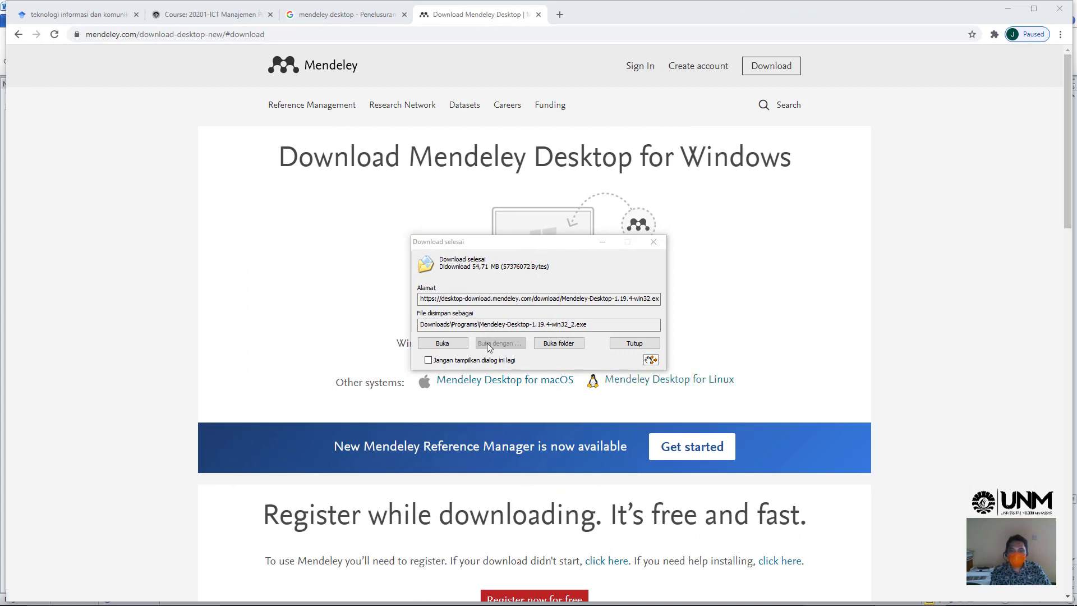
pyautogui.click(562, 343)
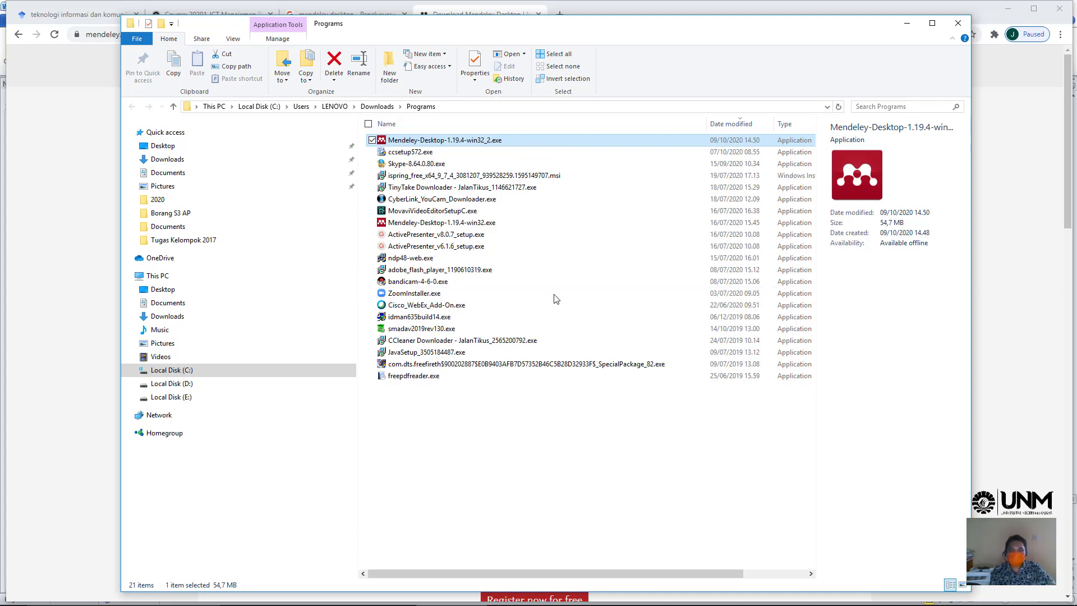
# - Install Mendeley-Desktop-1.19.4-win32_2.exe with the default location and launch Mendeley Desktop on finish
pyautogui.doubleClick(477, 144)
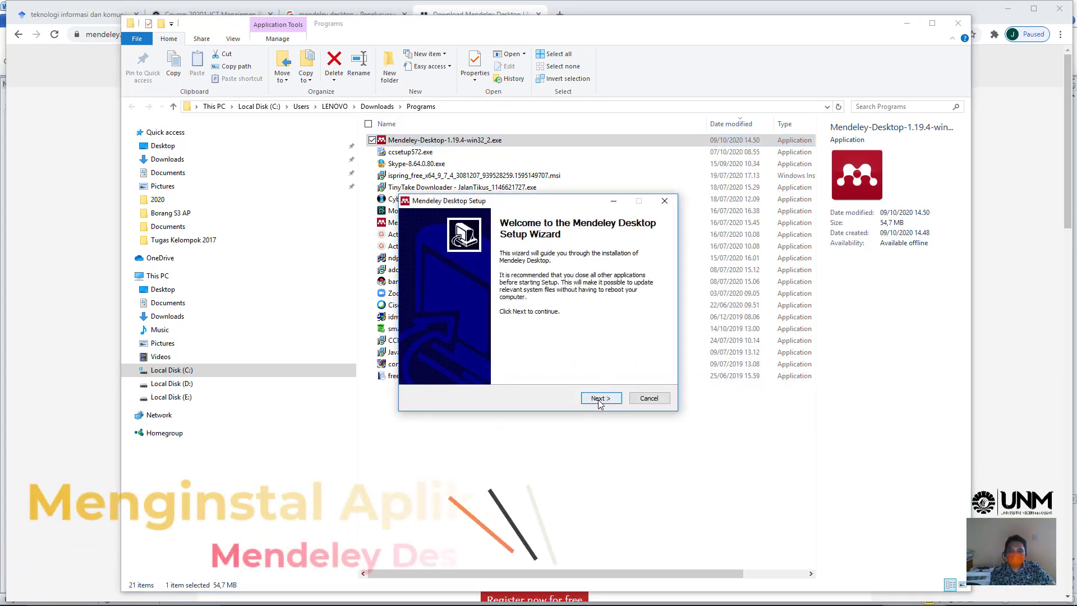
pyautogui.click(599, 398)
pyautogui.click(600, 399)
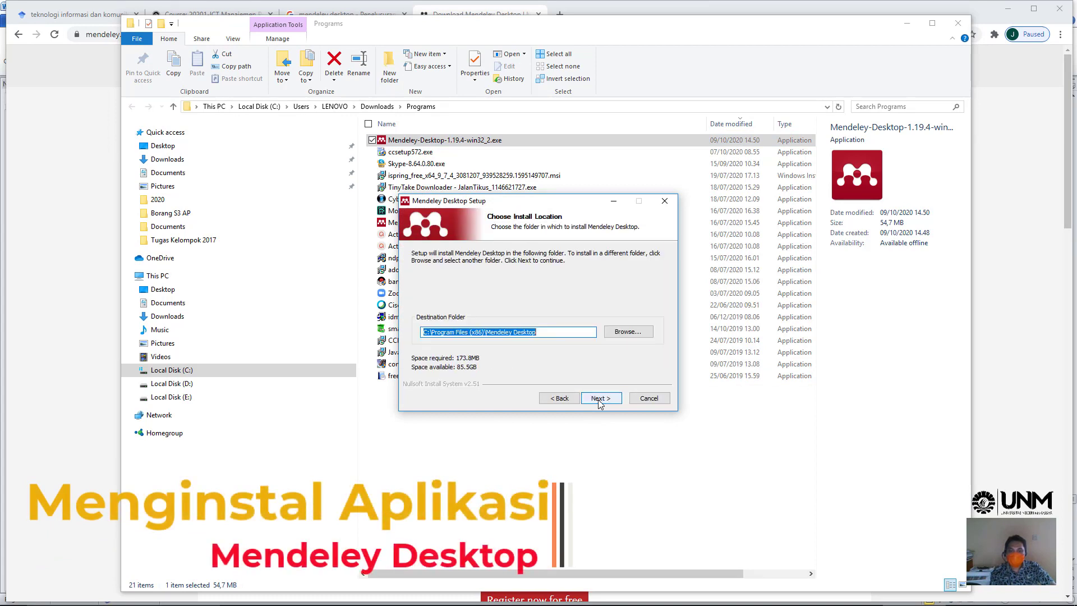
pyautogui.click(600, 398)
pyautogui.click(598, 400)
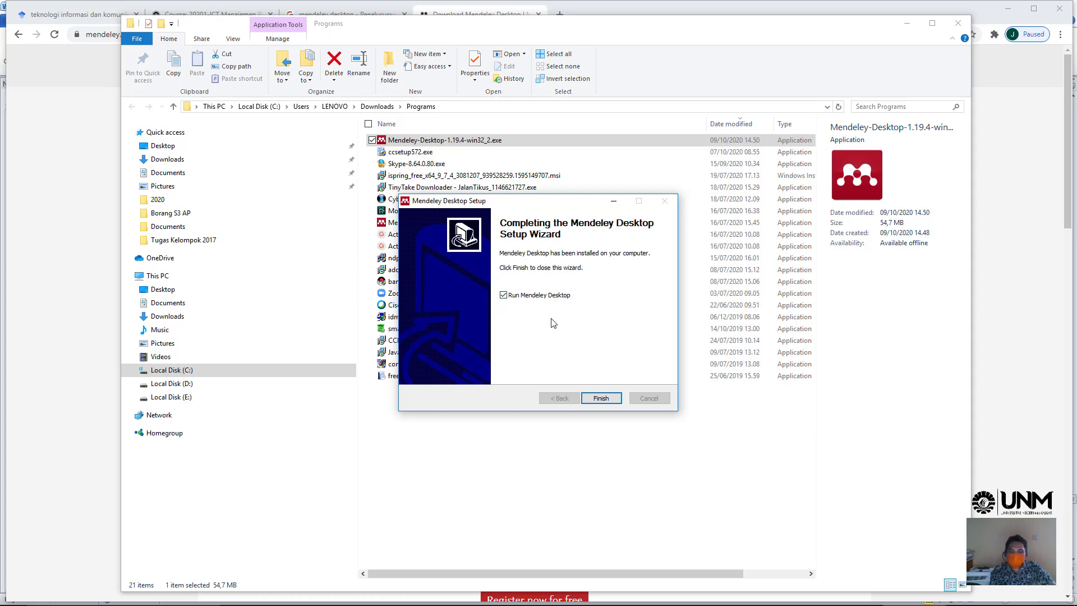
pyautogui.click(600, 398)
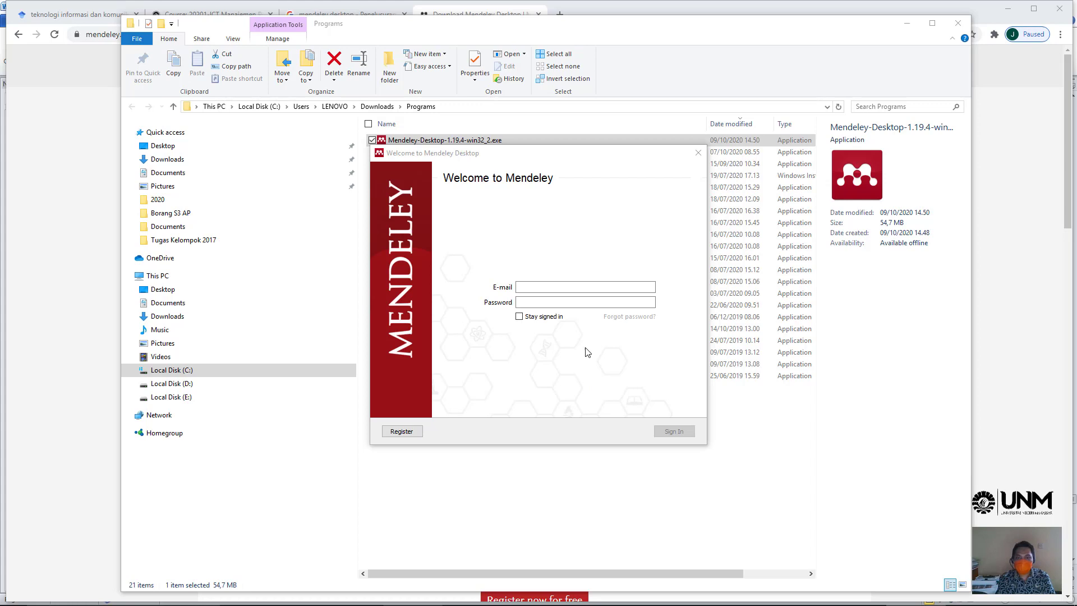
# - From the Welcome to Mendeley sign-in window, choose Register to reach Elsevier's sign-up page
pyautogui.click(539, 288)
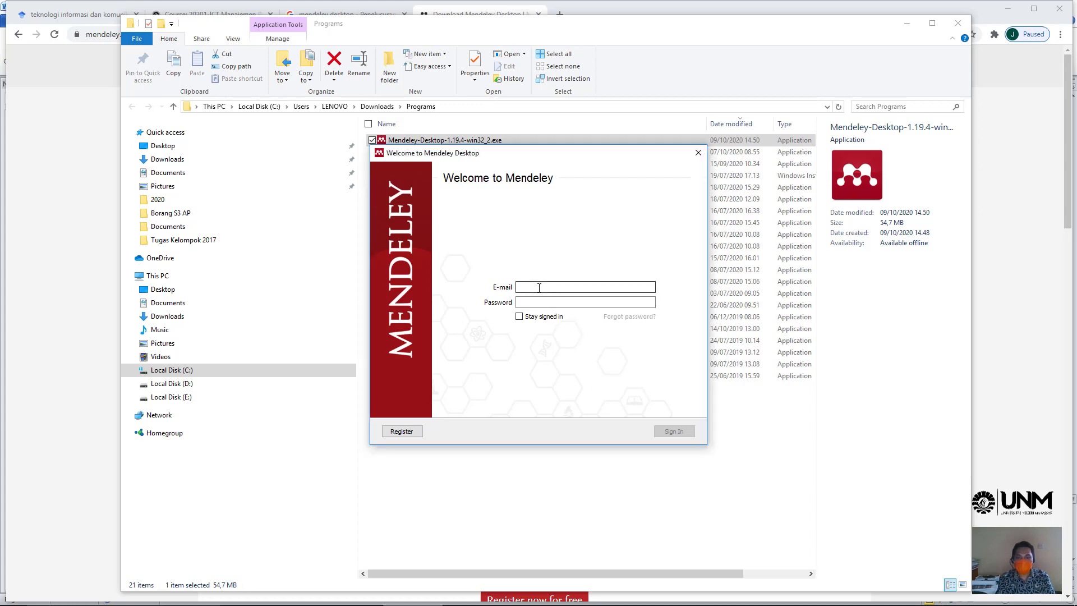
pyautogui.click(539, 288)
pyautogui.click(532, 302)
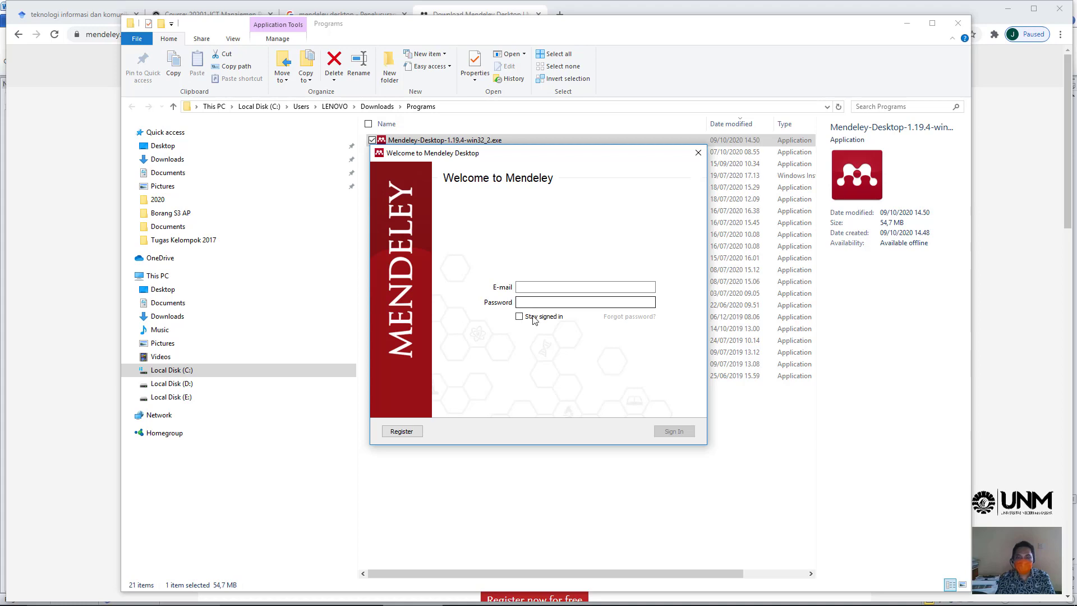
pyautogui.click(397, 432)
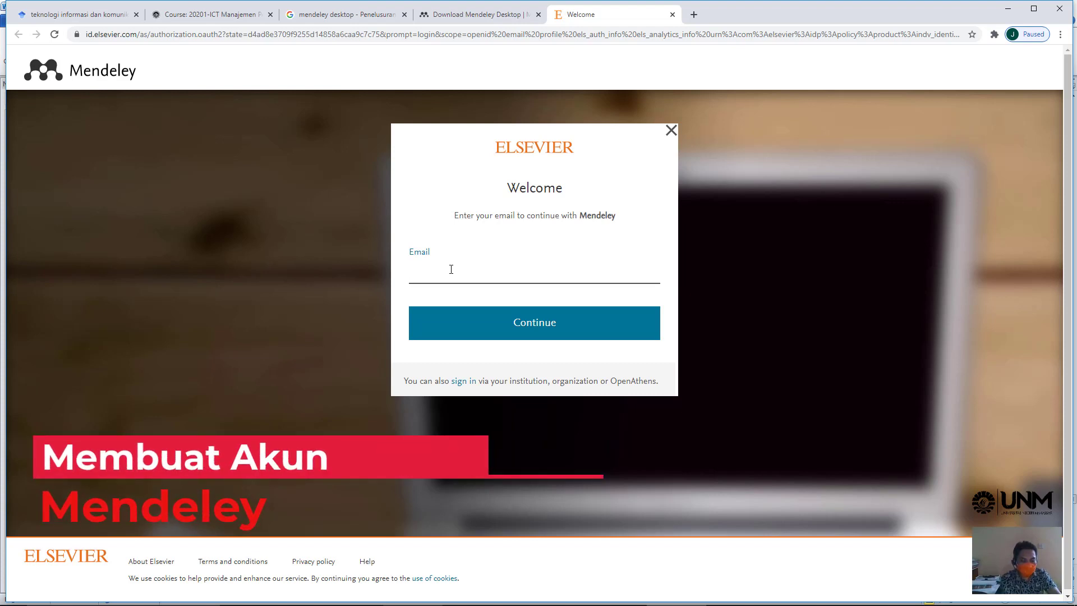
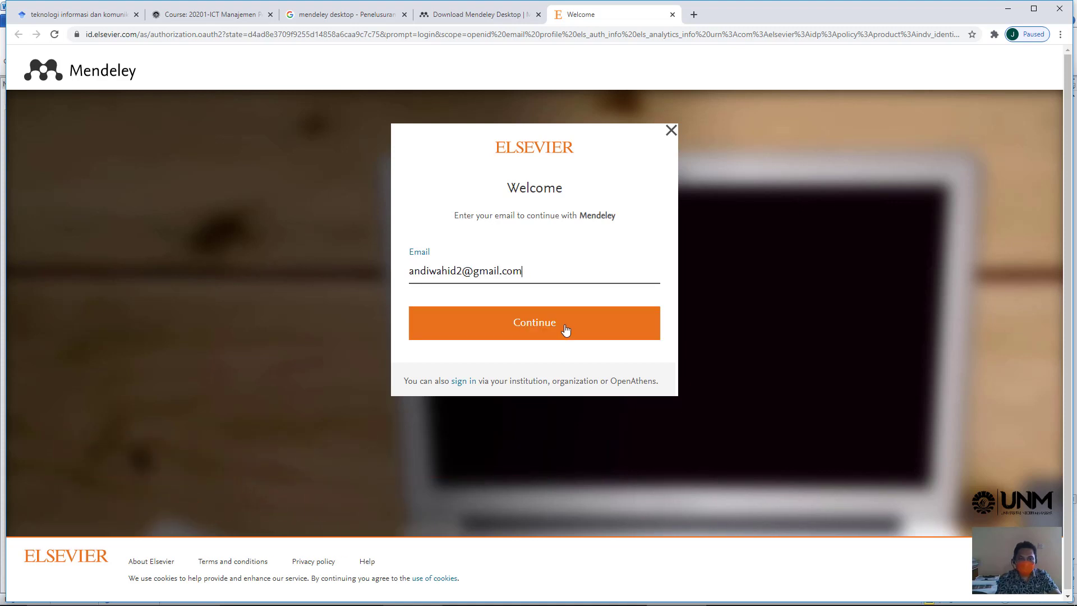
# - Enter the account e-mail address and continue, then fill in the given and family names
pyautogui.click(565, 330)
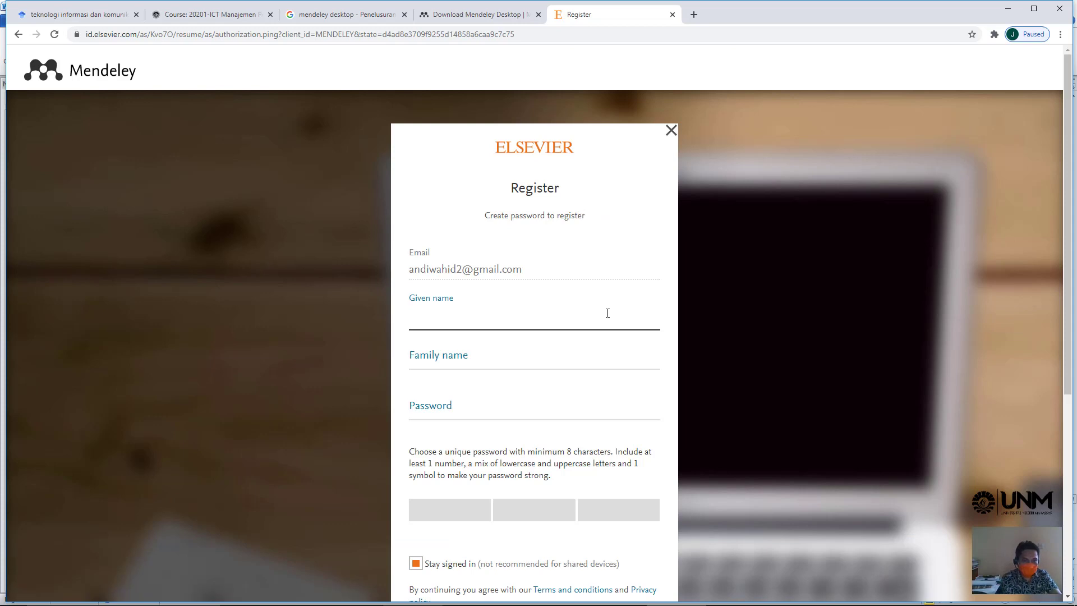
pyautogui.press('Tab')
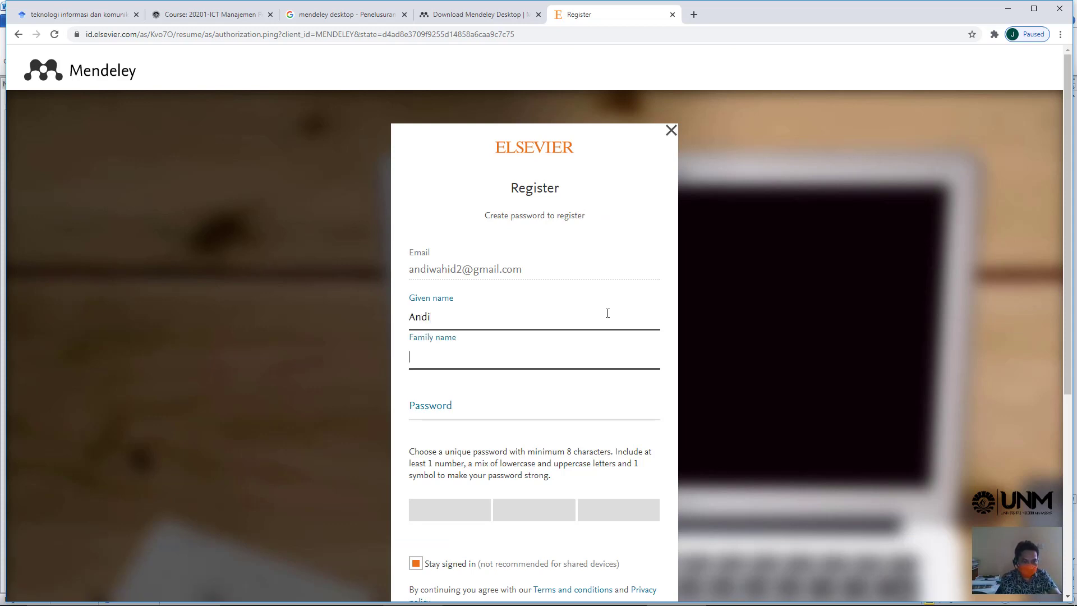
# - Set the account password, untick Stay signed in, submit the registration, and open a new tab
pyautogui.click(477, 412)
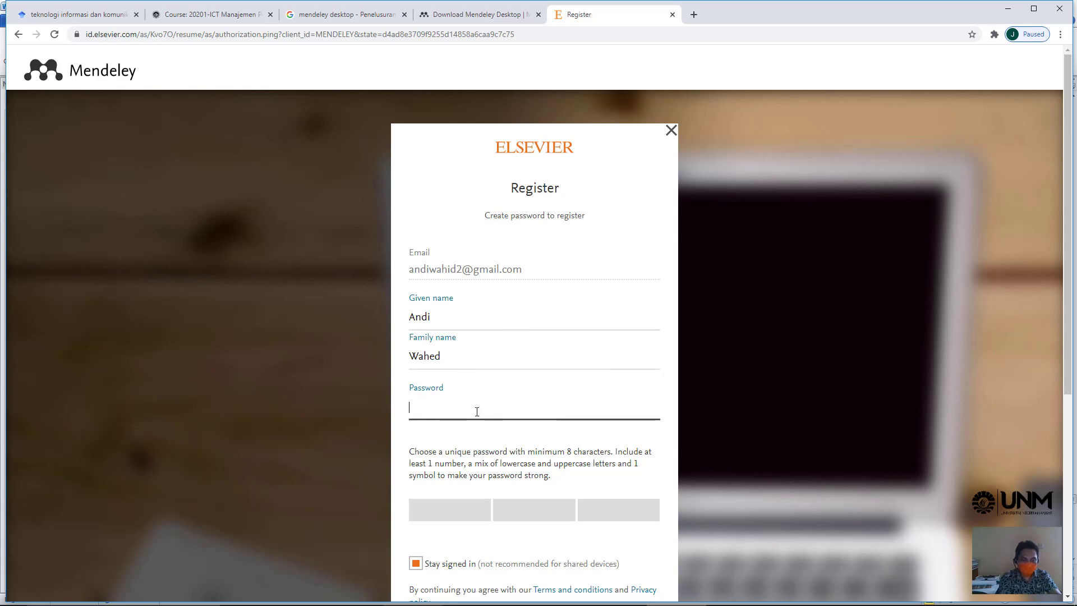
pyautogui.write('•••••••••')
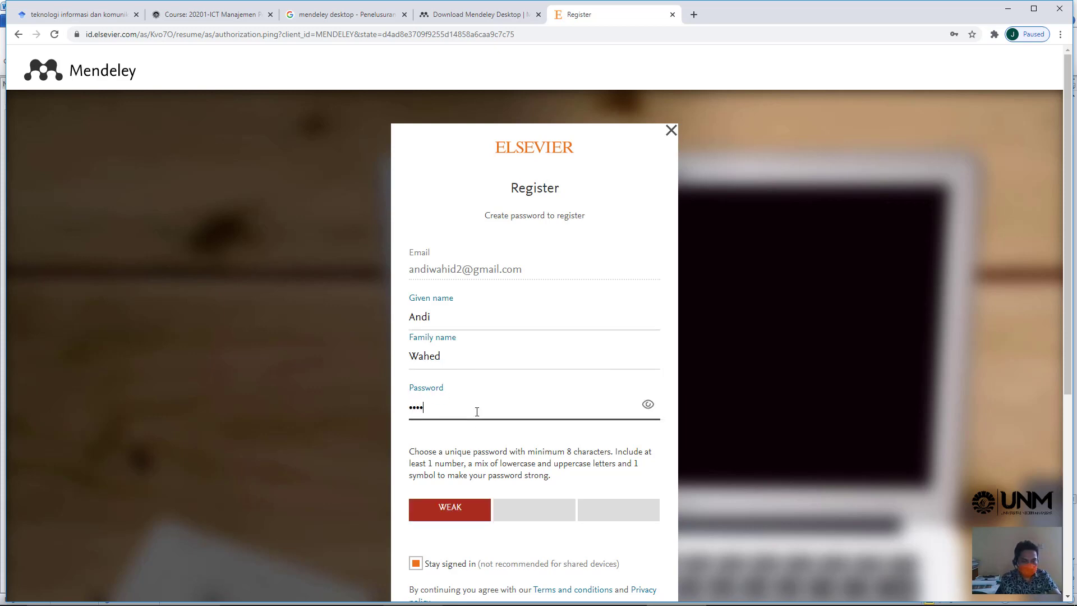
pyautogui.scroll(-2, 473, 503)
pyautogui.click(415, 451)
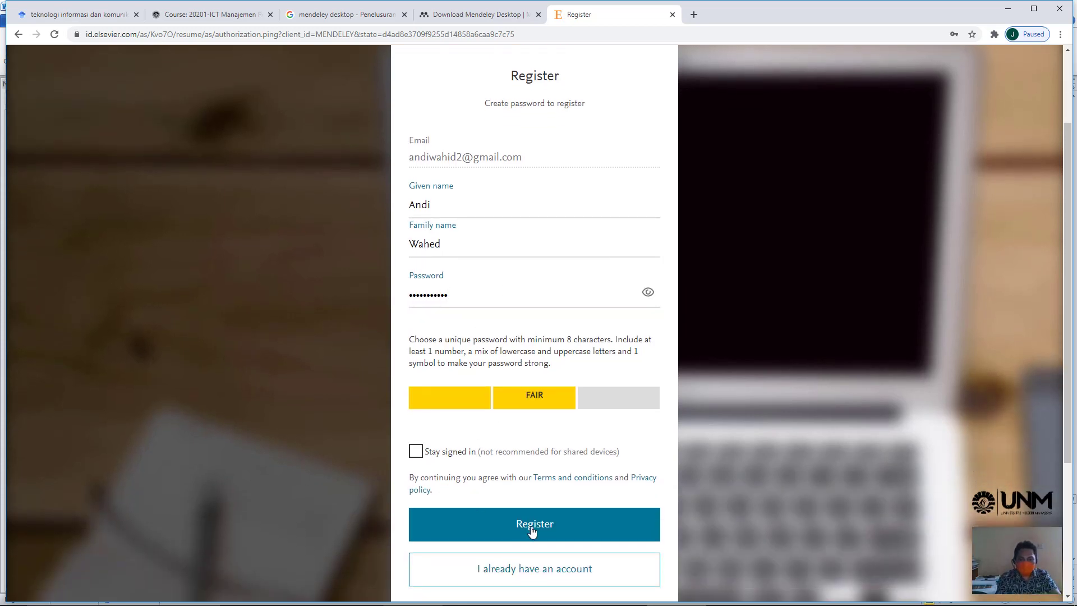
pyautogui.click(532, 524)
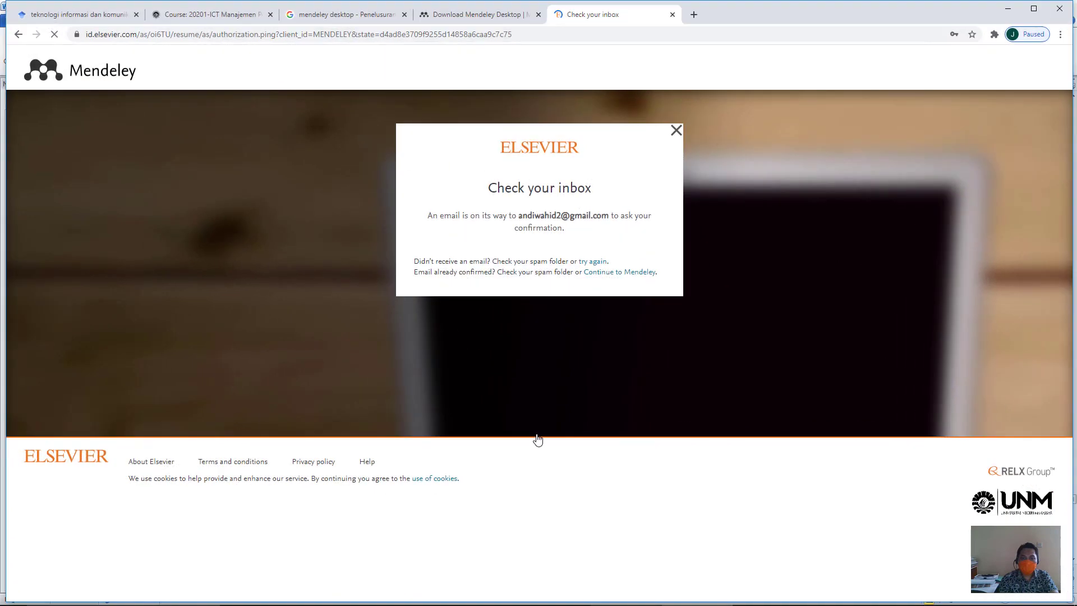
pyautogui.click(913, 217)
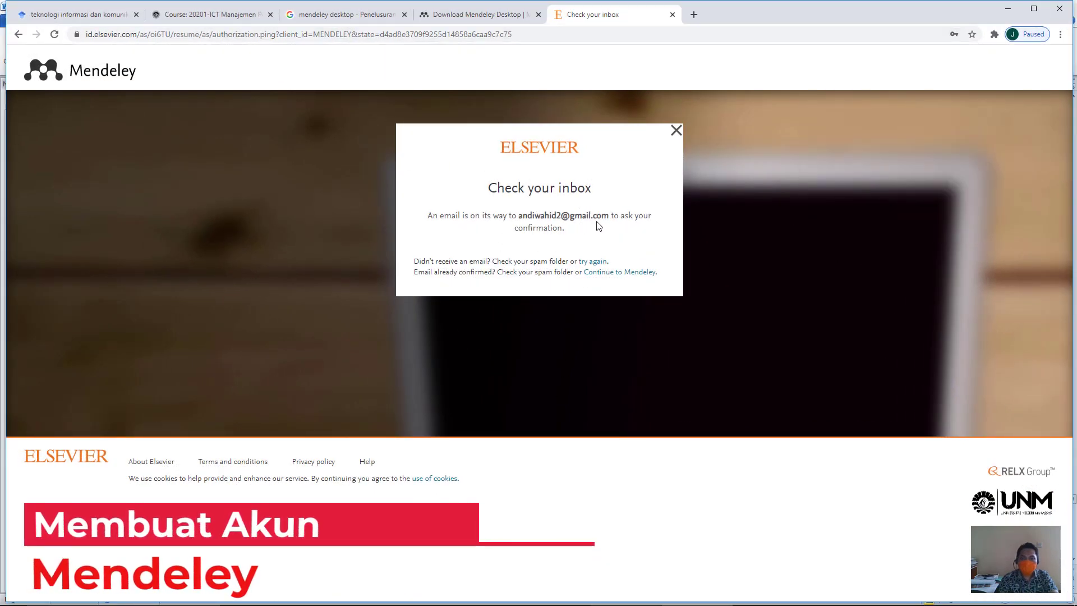
pyautogui.click(694, 15)
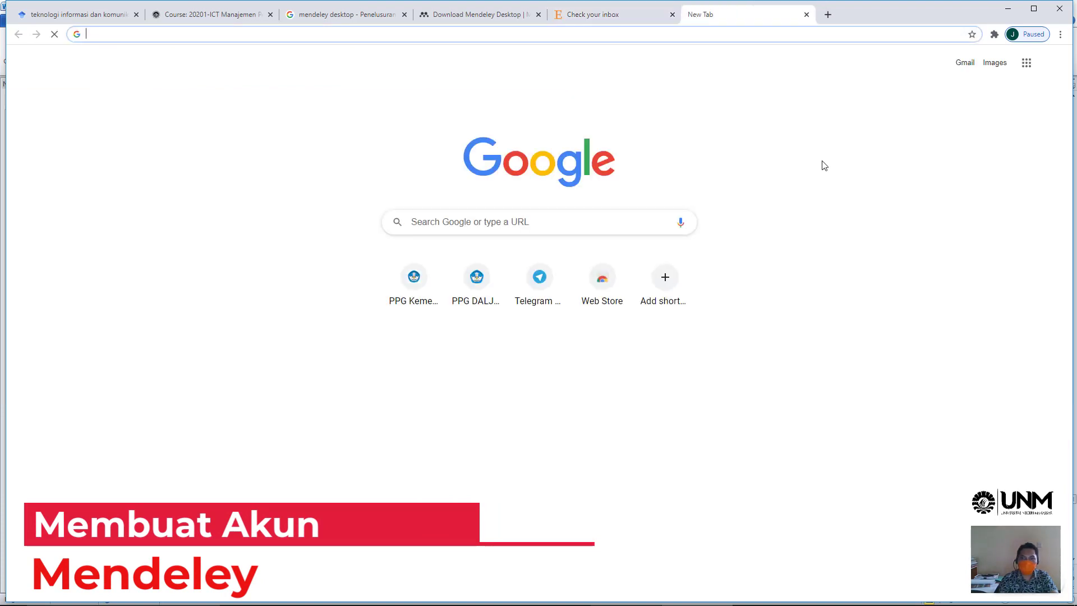
# - Confirm the account e-mail from the Elsevier message in Gmail and continue on to Mendeley
pyautogui.click(965, 63)
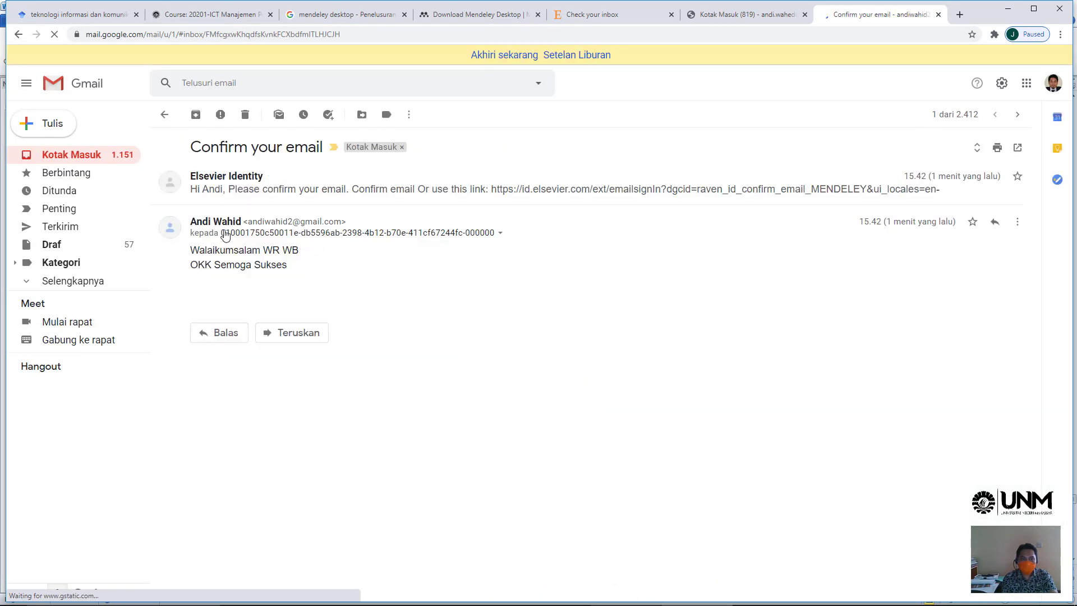
pyautogui.click(235, 189)
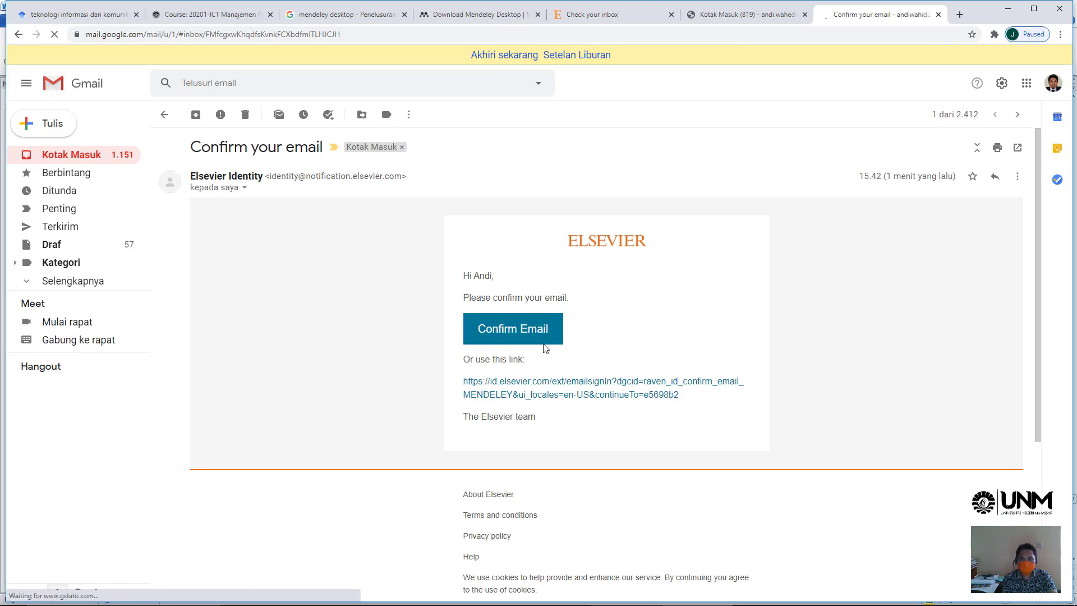
pyautogui.click(505, 334)
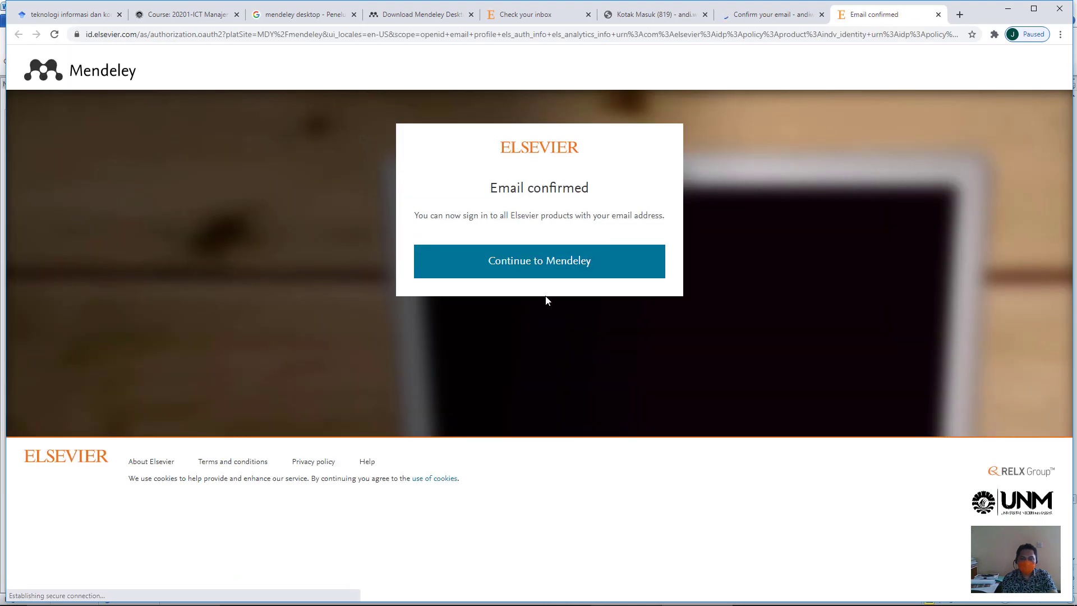
pyautogui.click(535, 268)
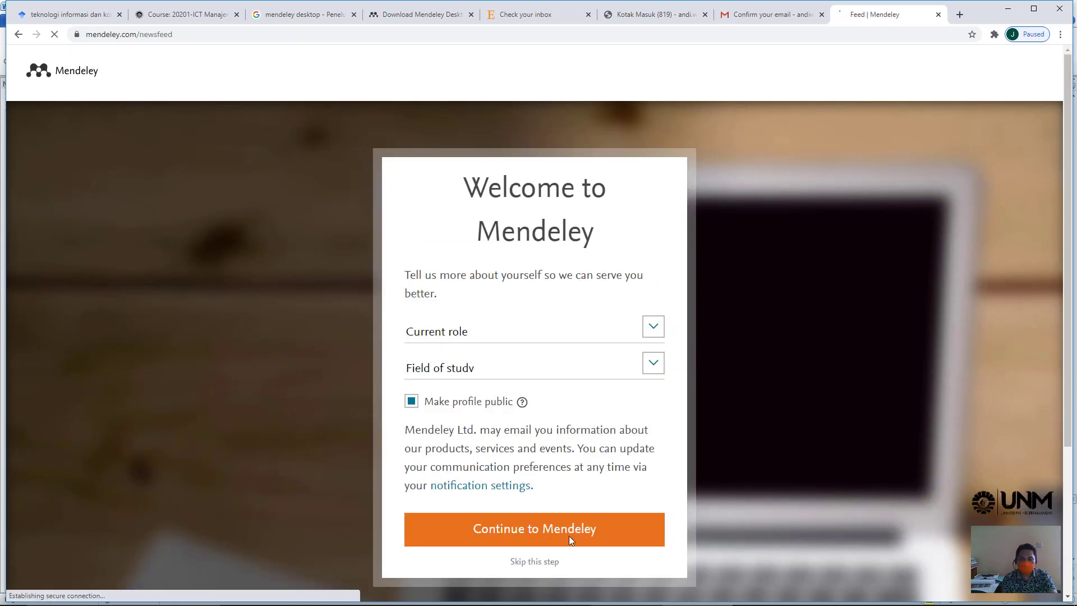
pyautogui.click(568, 536)
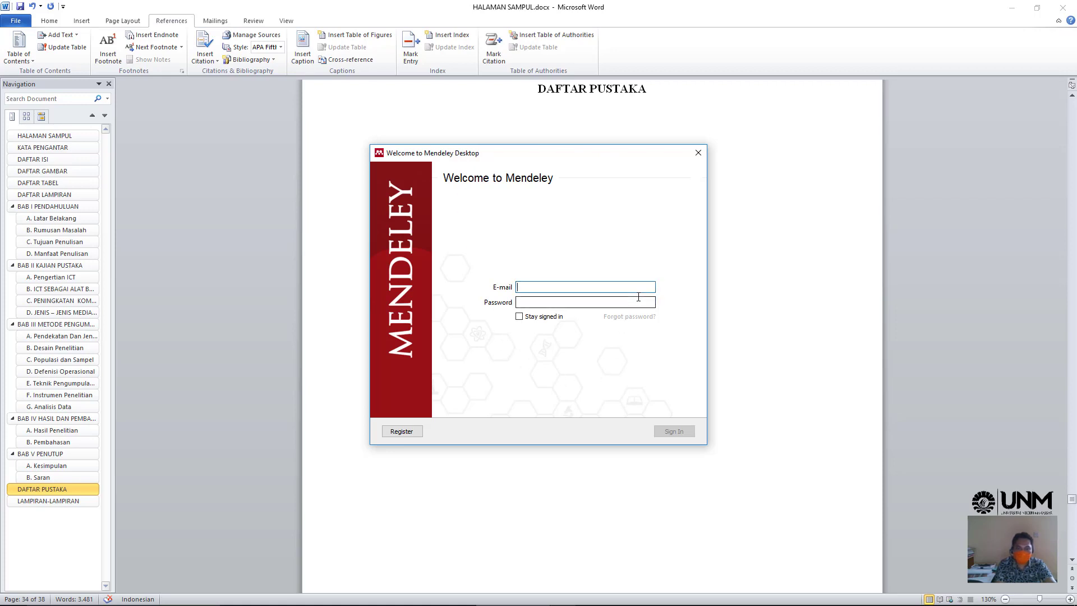
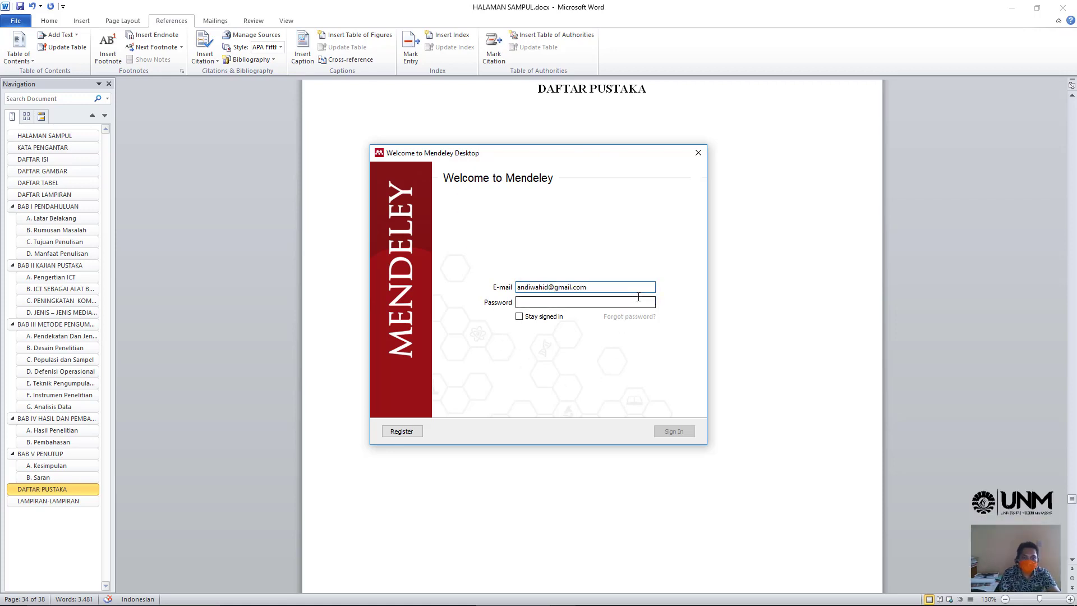
# - Sign in to Mendeley Desktop with the new account's e-mail and password
pyautogui.click(634, 303)
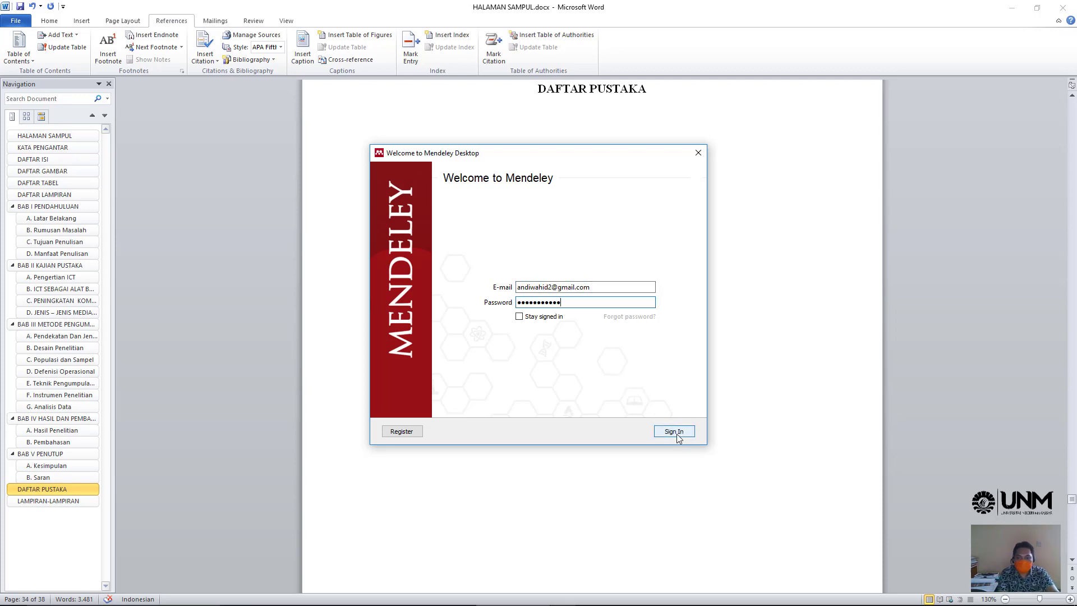
pyautogui.click(676, 433)
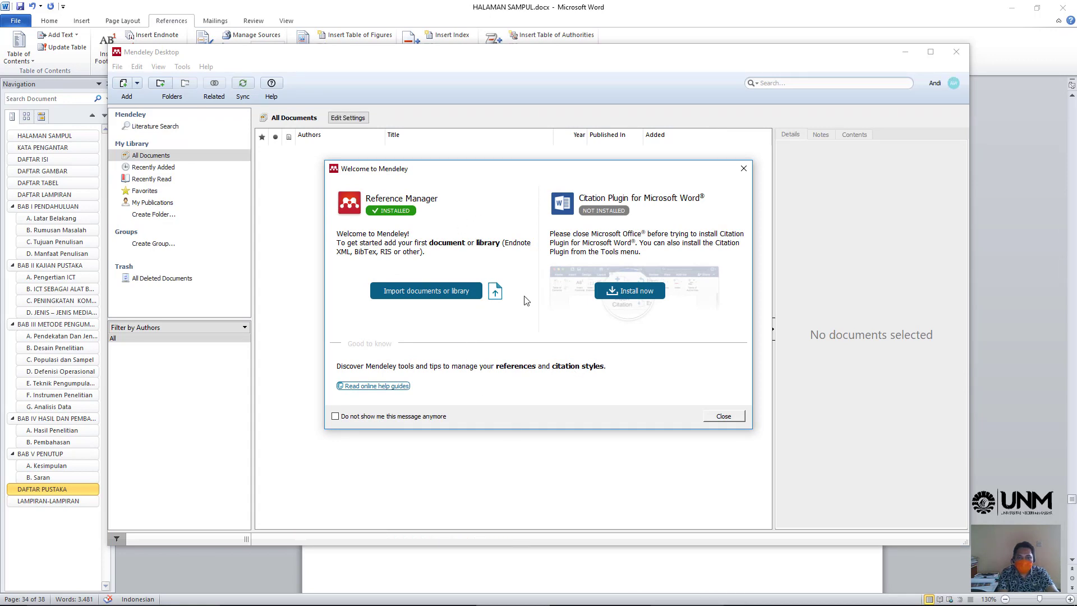
# - Install the Mendeley citation plugin for Microsoft Word, letting Word close
pyautogui.click(637, 297)
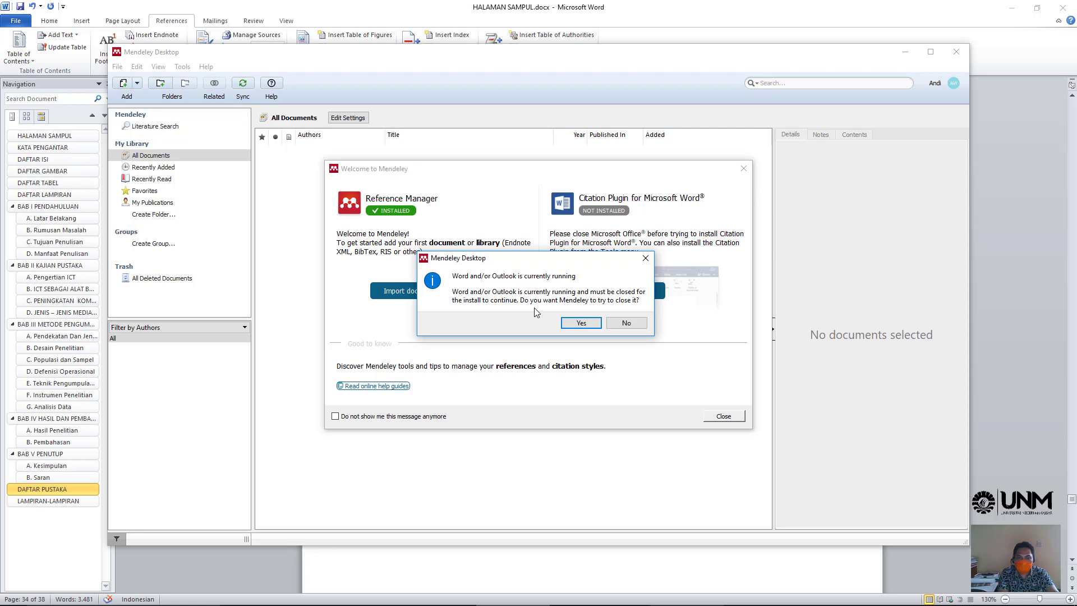
pyautogui.click(567, 324)
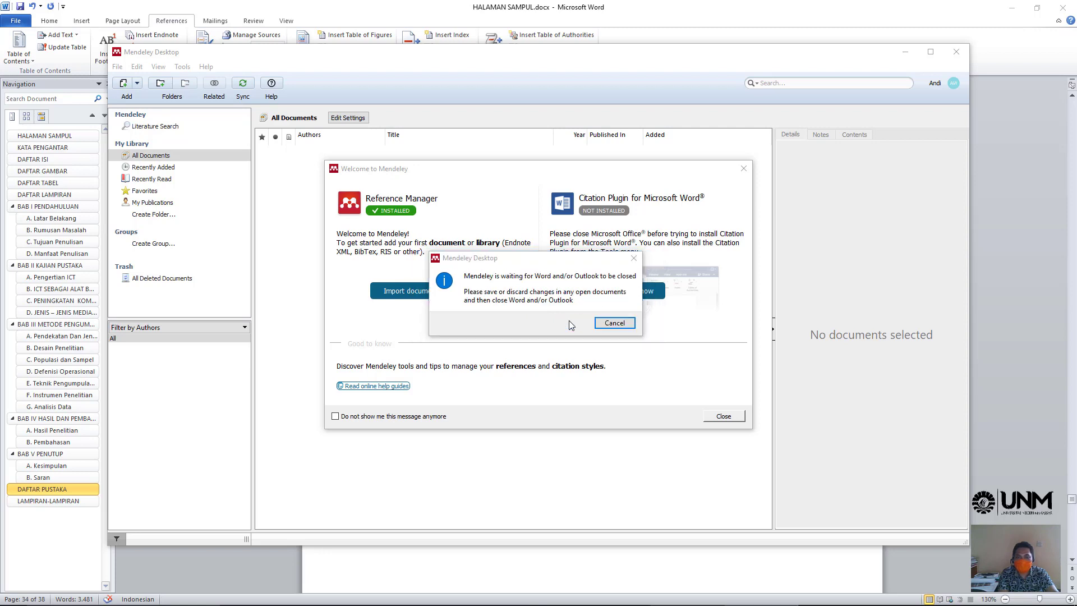
pyautogui.click(612, 325)
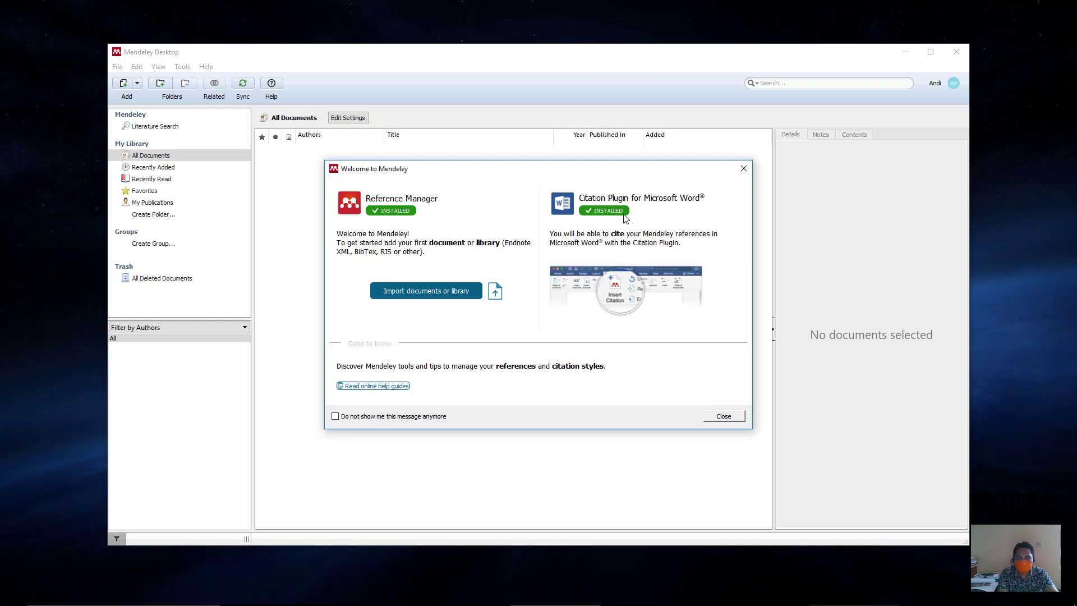
# - Dismiss the welcome window and introductory tour, then view the Mendeley Tools menu
pyautogui.click(723, 416)
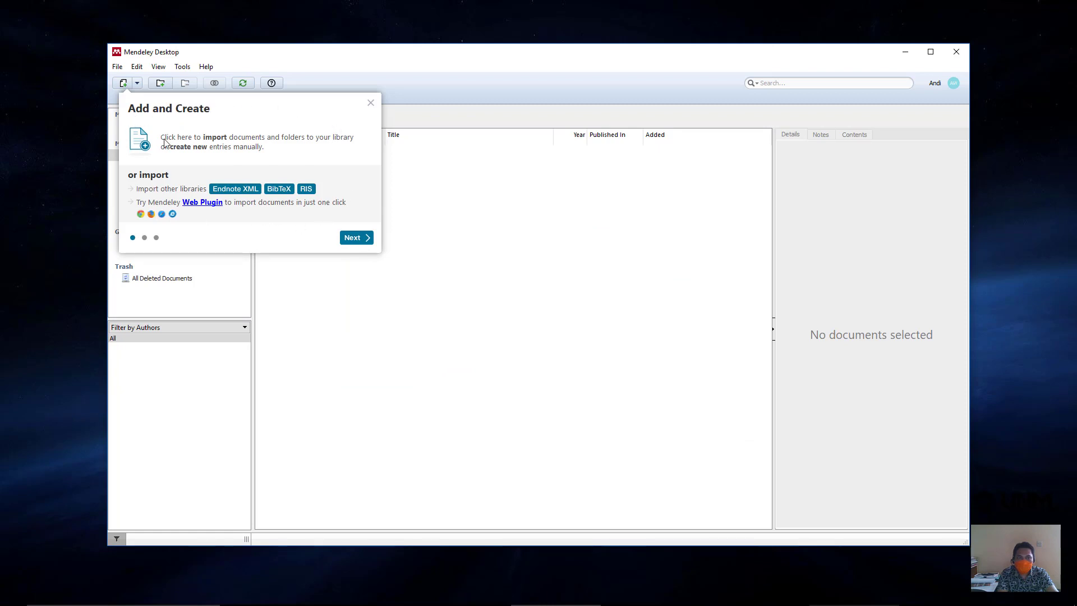
pyautogui.click(359, 241)
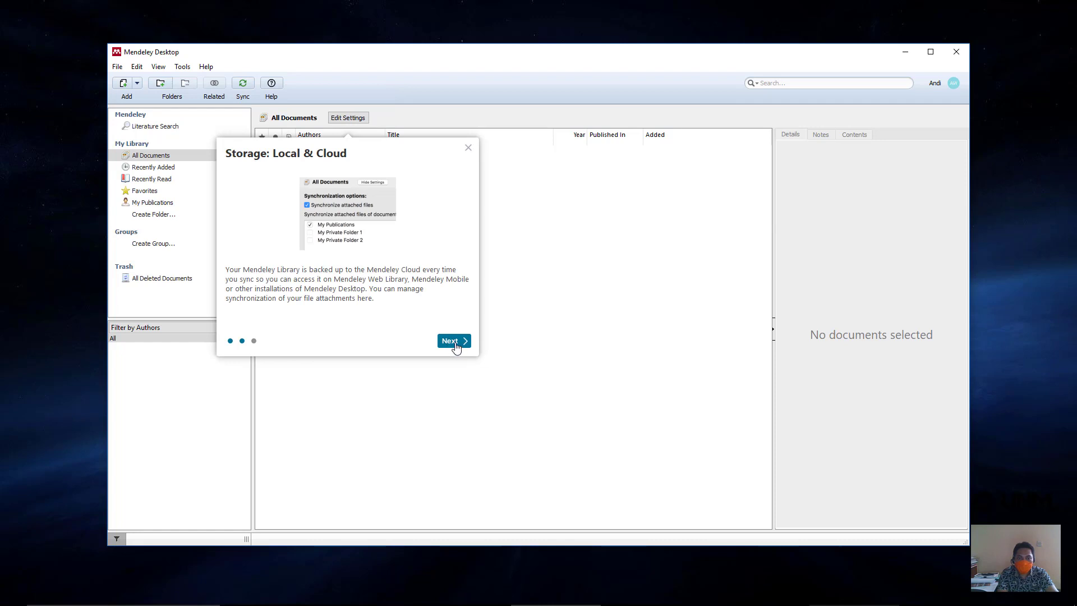
pyautogui.click(453, 341)
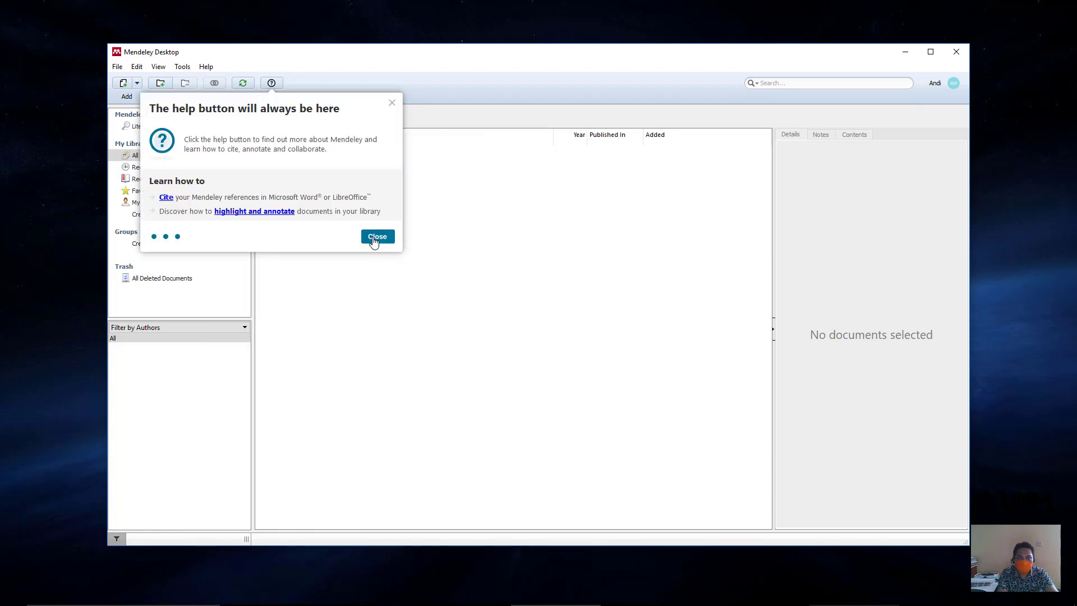
pyautogui.click(374, 239)
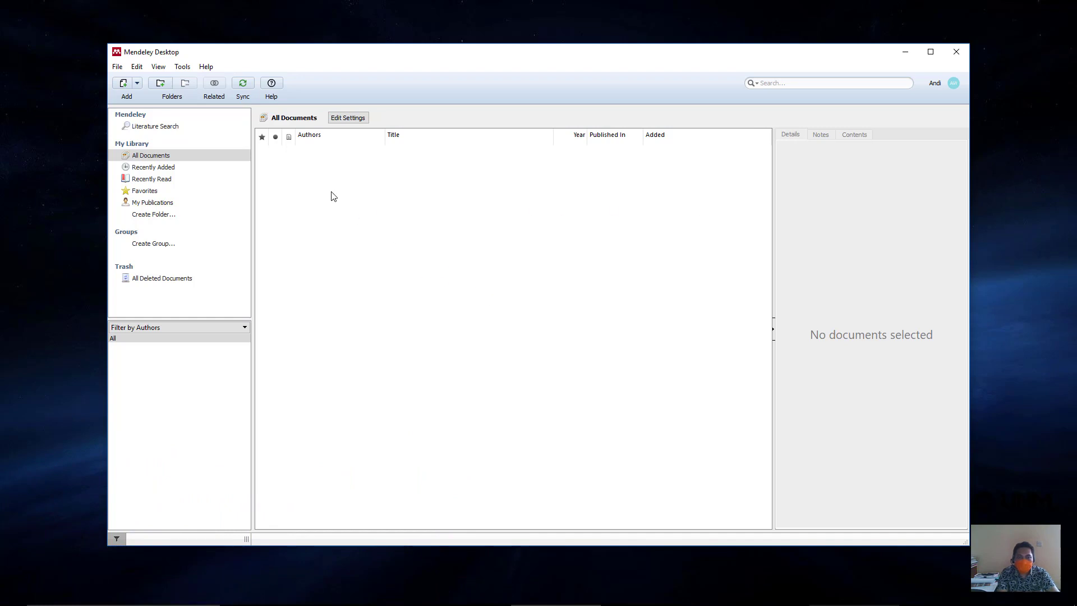
pyautogui.click(182, 66)
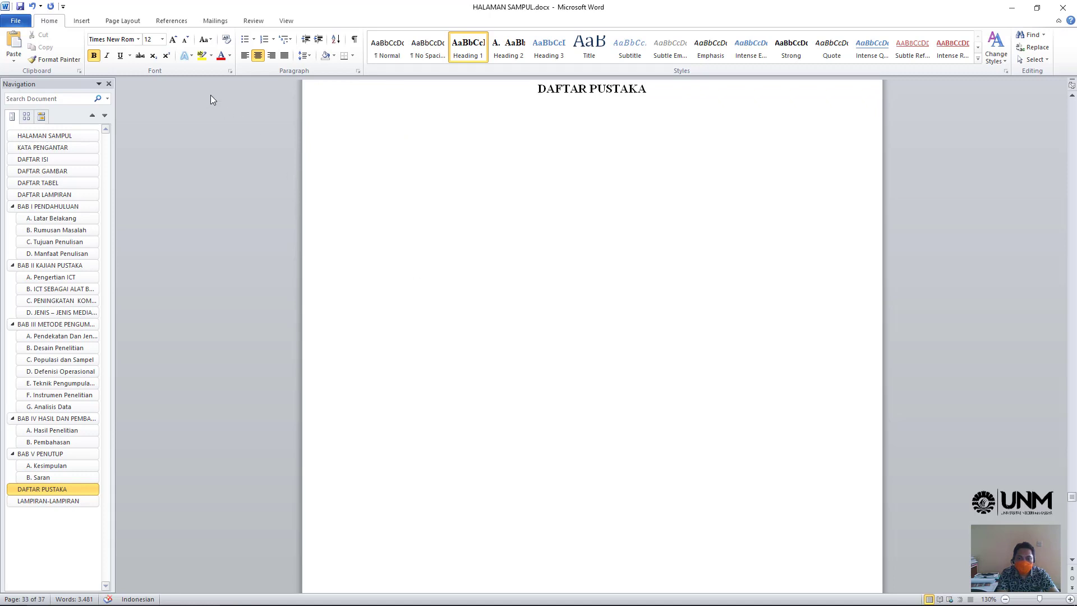
# - Show Word's References tab with the new Mendeley Cite-O-Matic group
pyautogui.click(172, 21)
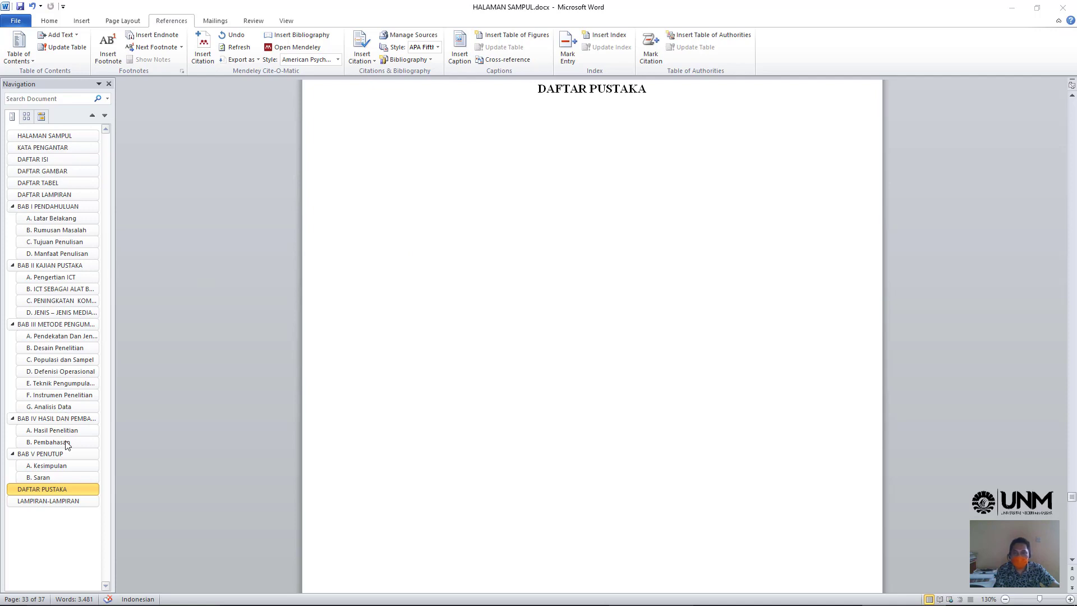
# - Jump to BAB II KAJIAN PUSTAKA and browse the Pengertian ICT paragraphs on pages 11–12
pyautogui.click(67, 267)
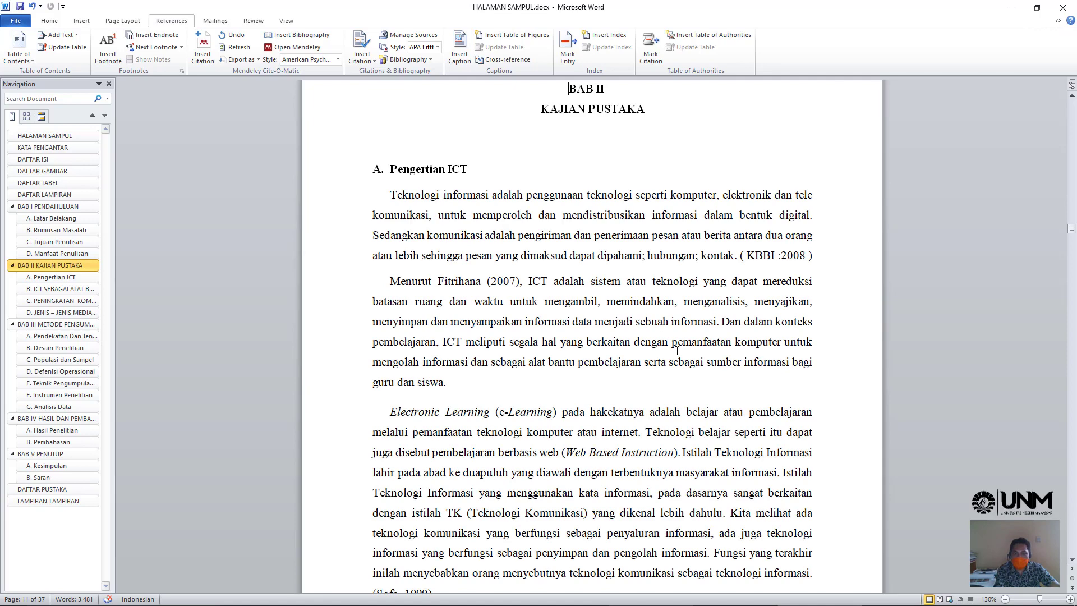
pyautogui.scroll(-15, 676, 351)
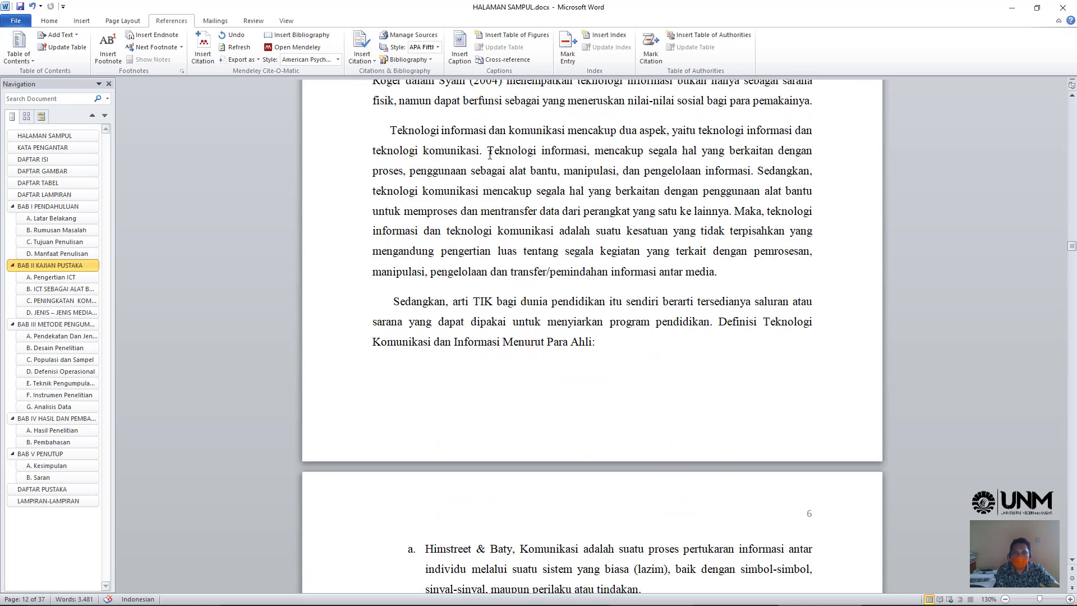
pyautogui.scroll(-1, 490, 154)
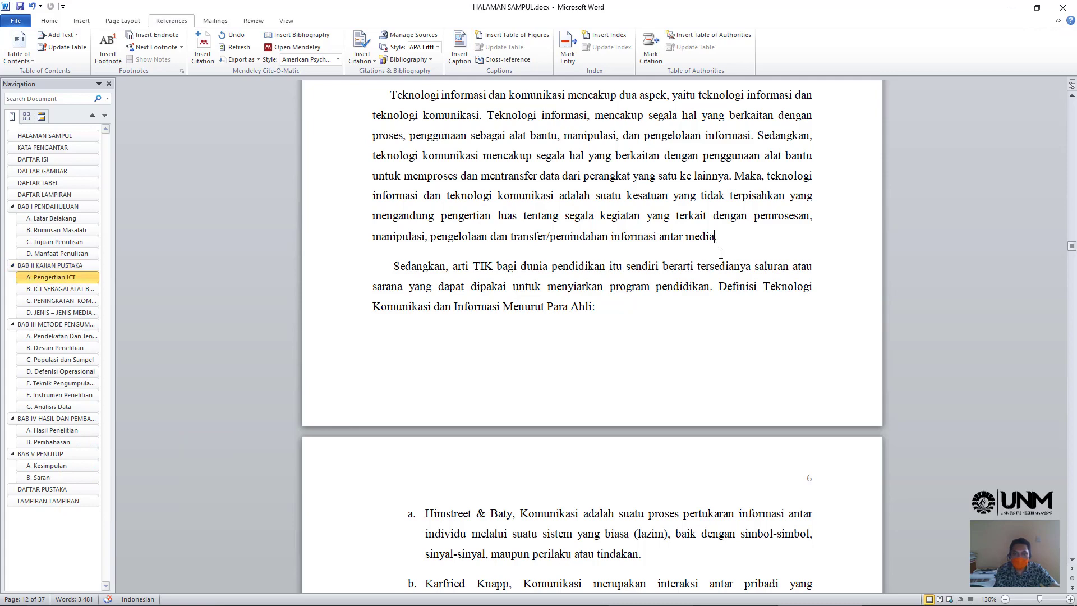
pyautogui.scroll(3, 717, 241)
pyautogui.scroll(4, 717, 246)
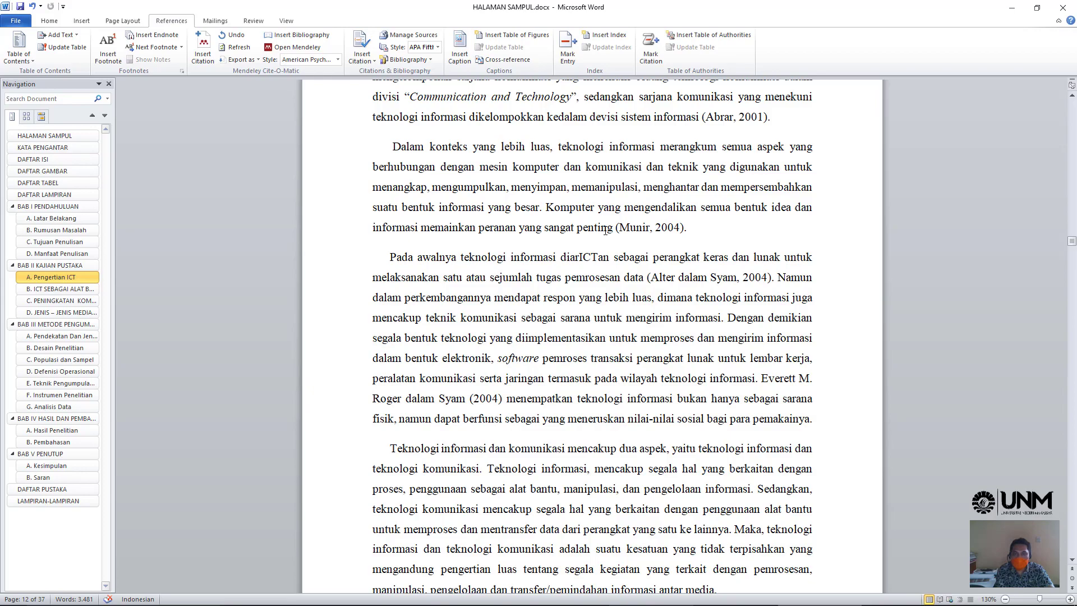
pyautogui.scroll(8, 605, 231)
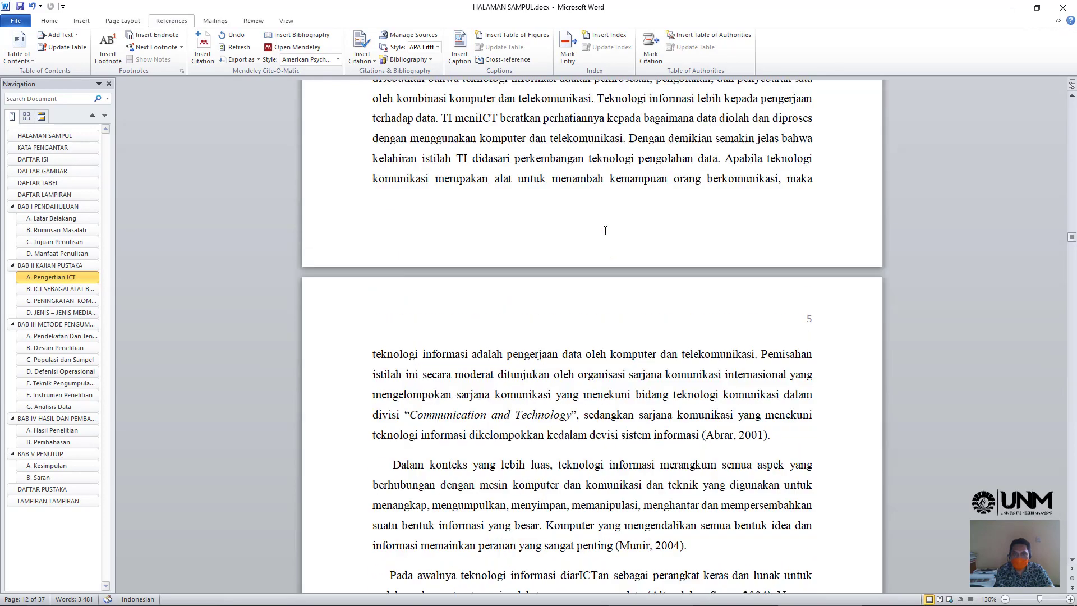
pyautogui.scroll(6, 604, 231)
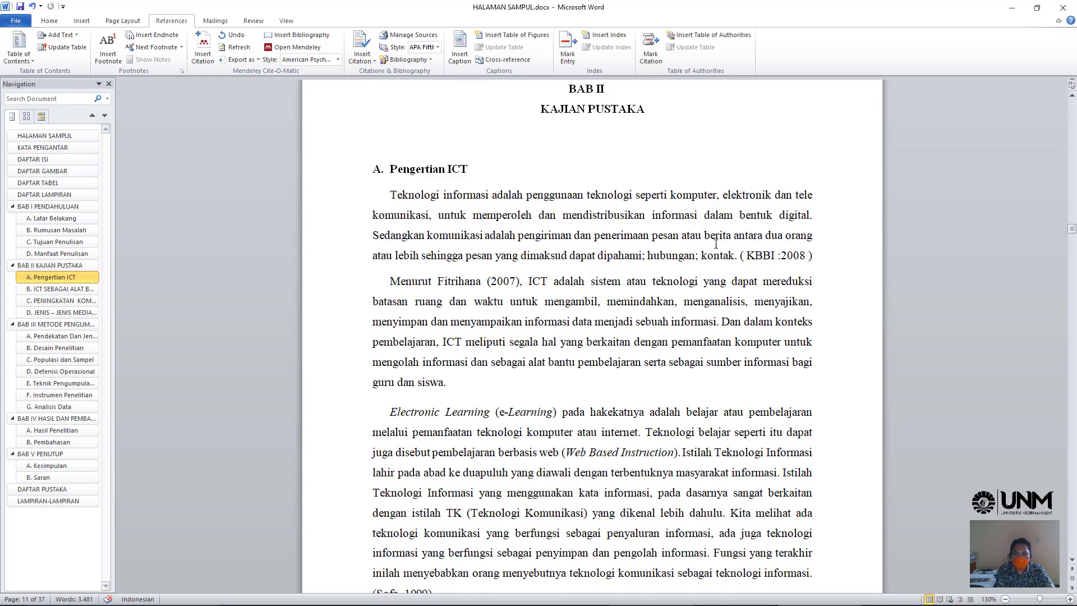
pyautogui.scroll(-11, 549, 439)
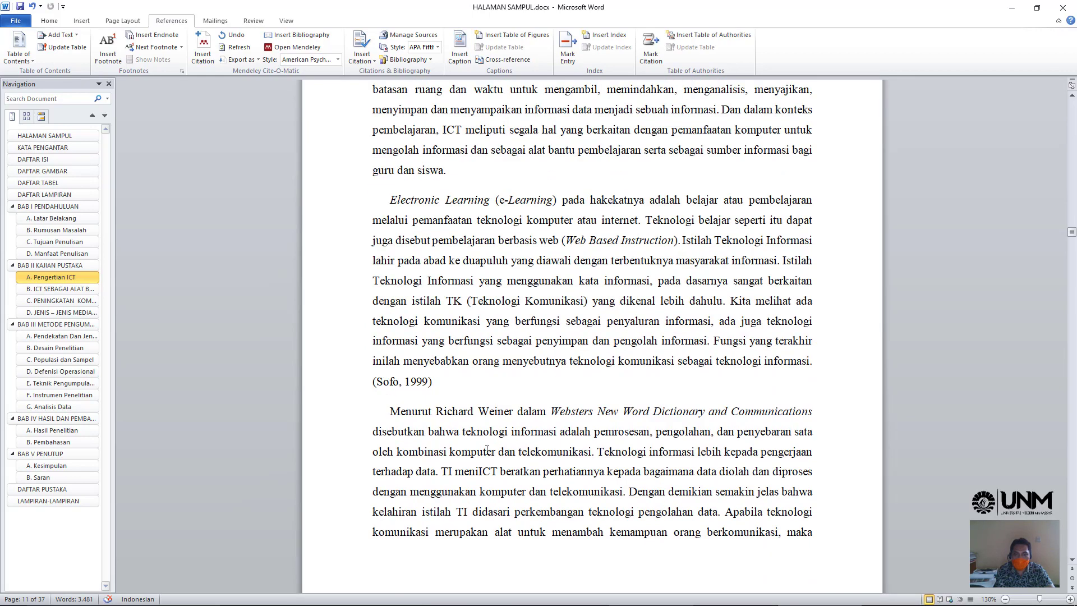
pyautogui.scroll(-5, 484, 443)
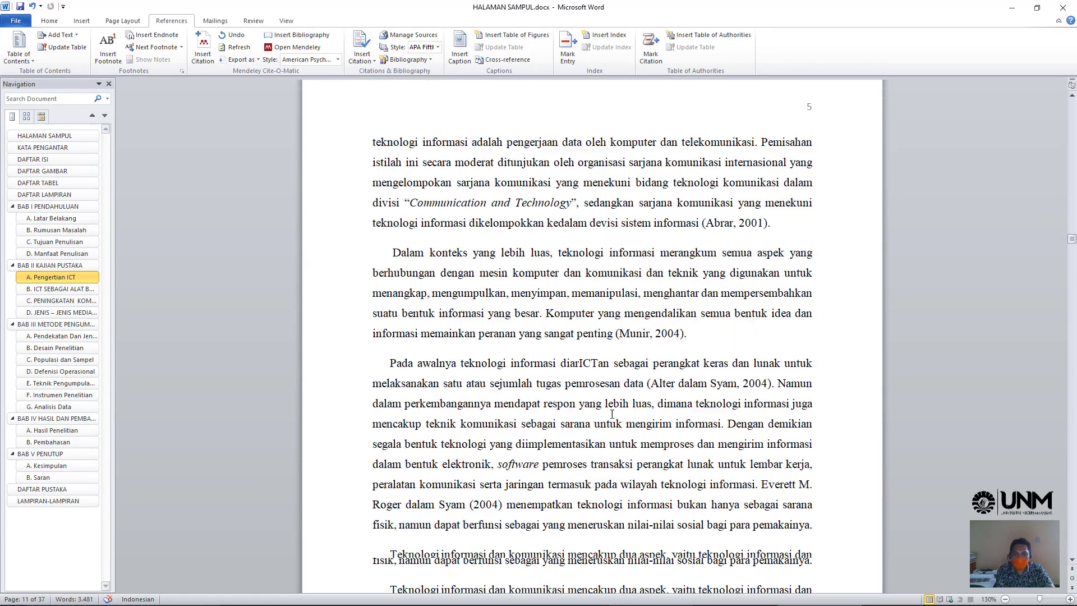
pyautogui.scroll(-2, 613, 414)
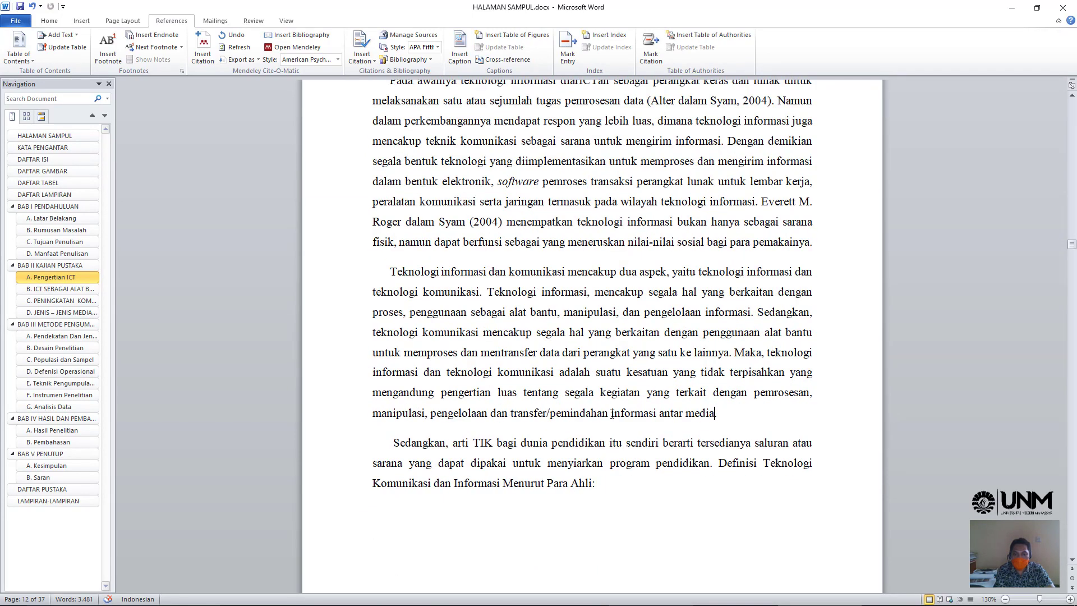
pyautogui.scroll(-3, 612, 413)
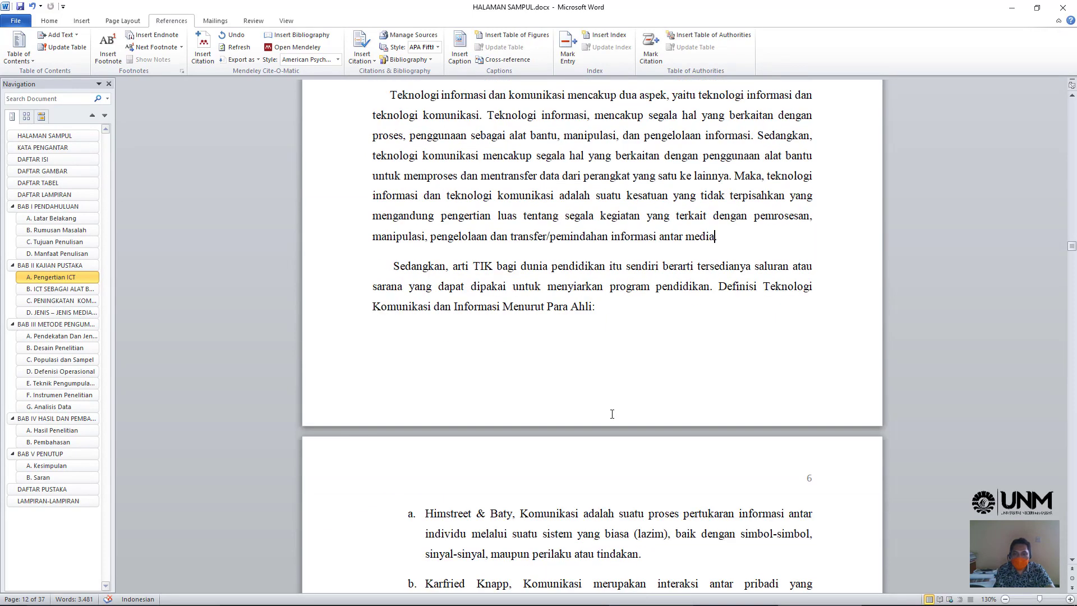
pyautogui.scroll(5, 613, 413)
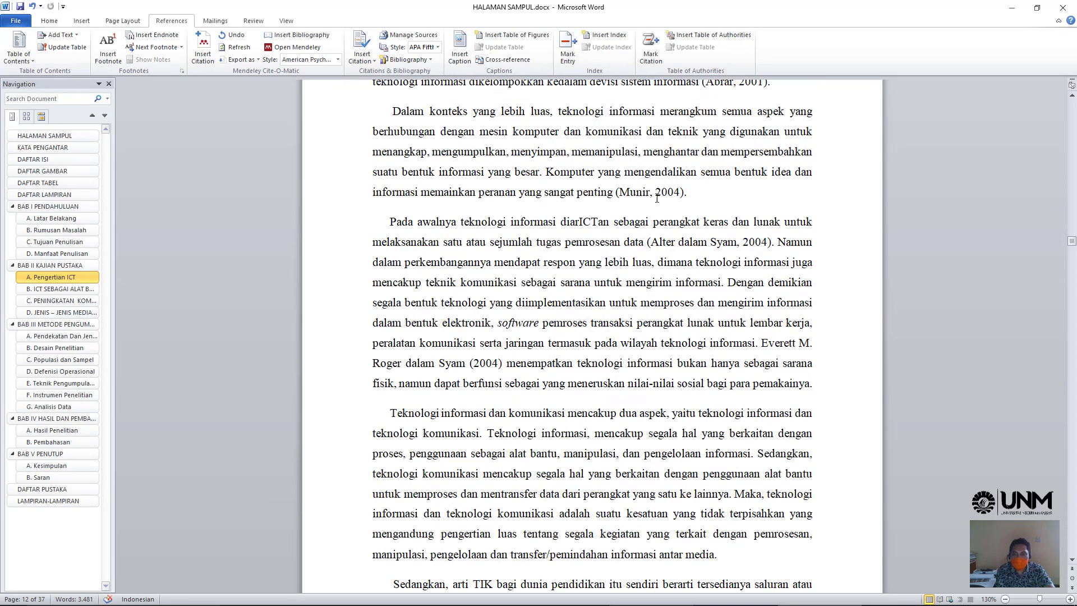
pyautogui.scroll(1, 528, 204)
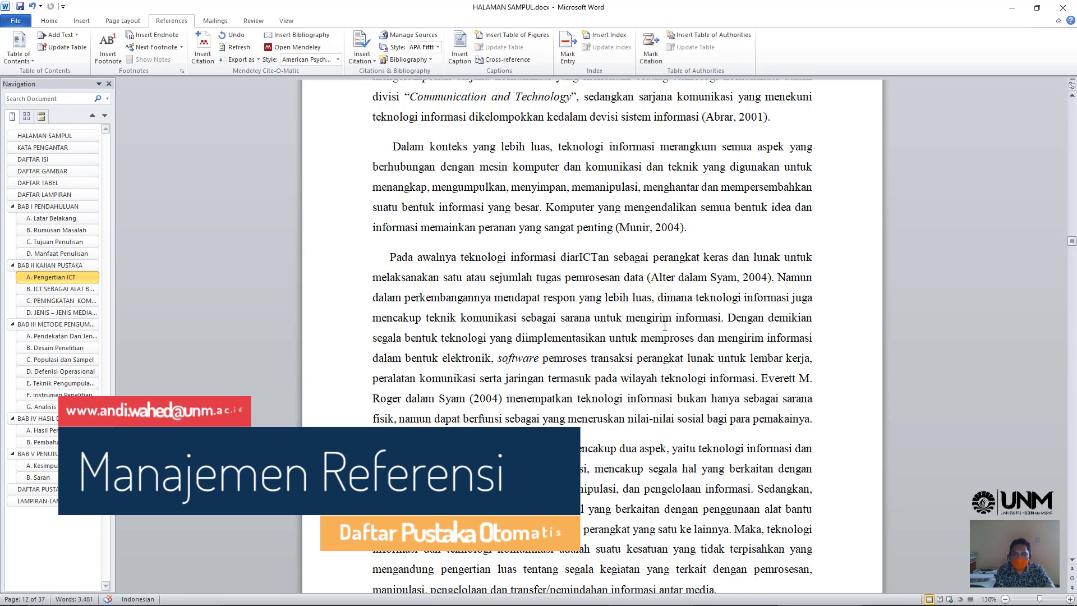
pyautogui.scroll(-1, 587, 354)
pyautogui.scroll(-4, 588, 355)
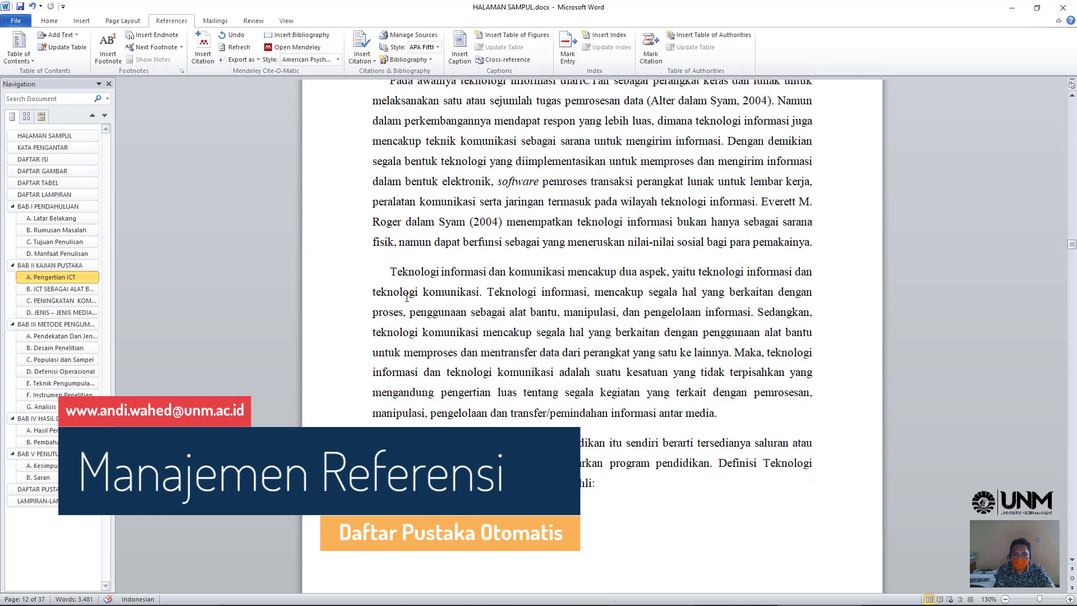
# - Place the insertion point after 'cepat' in the Jenis-Jenis Media Komputer paragraph and show the References tools
pyautogui.tripleClick(390, 273)
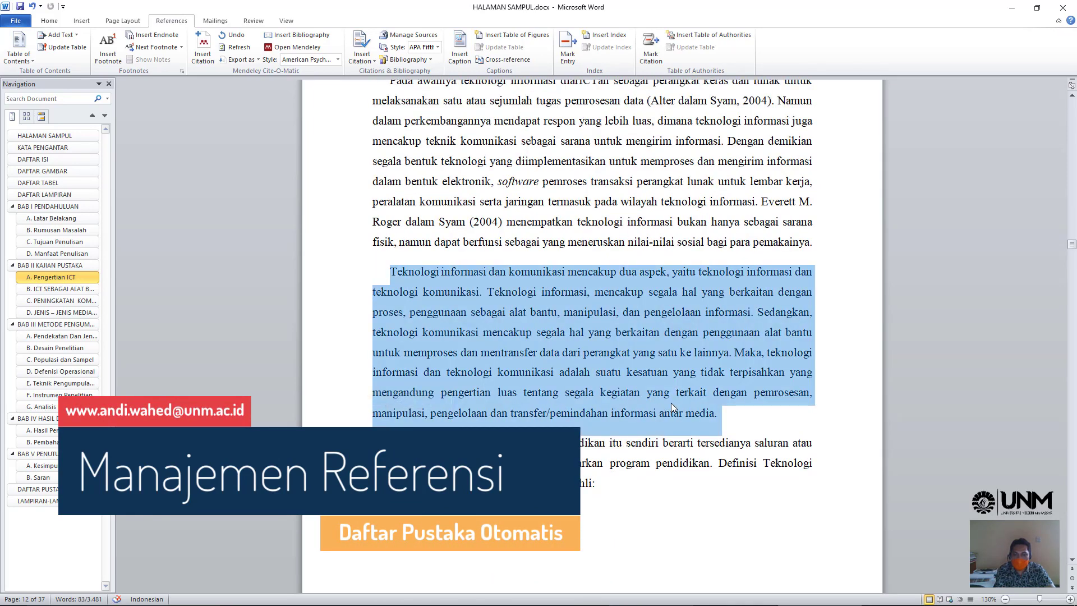
pyautogui.click(738, 418)
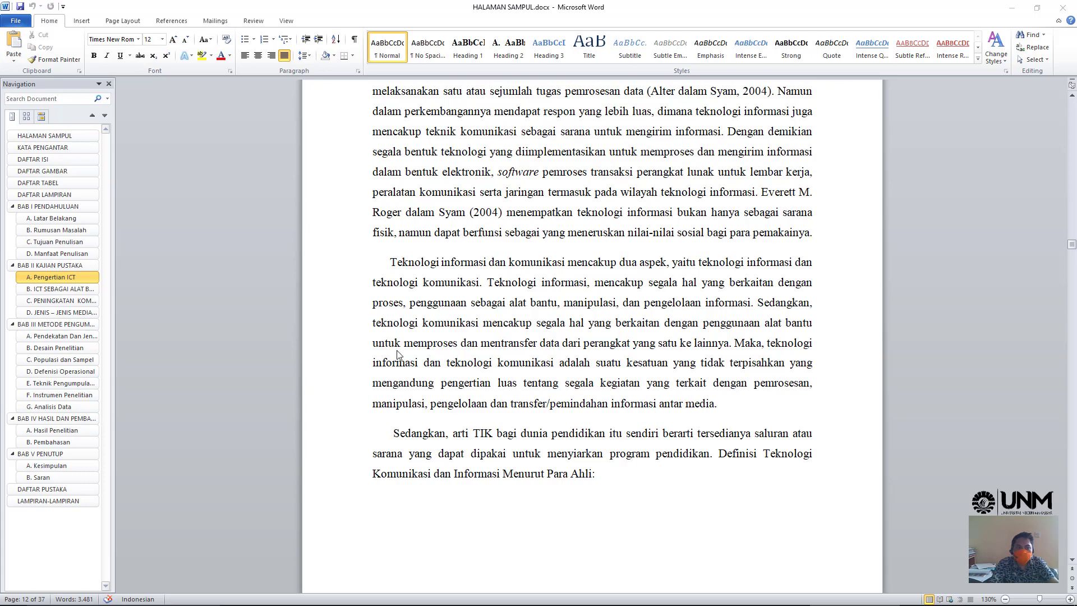
pyautogui.click(55, 312)
pyautogui.scroll(-3, 546, 325)
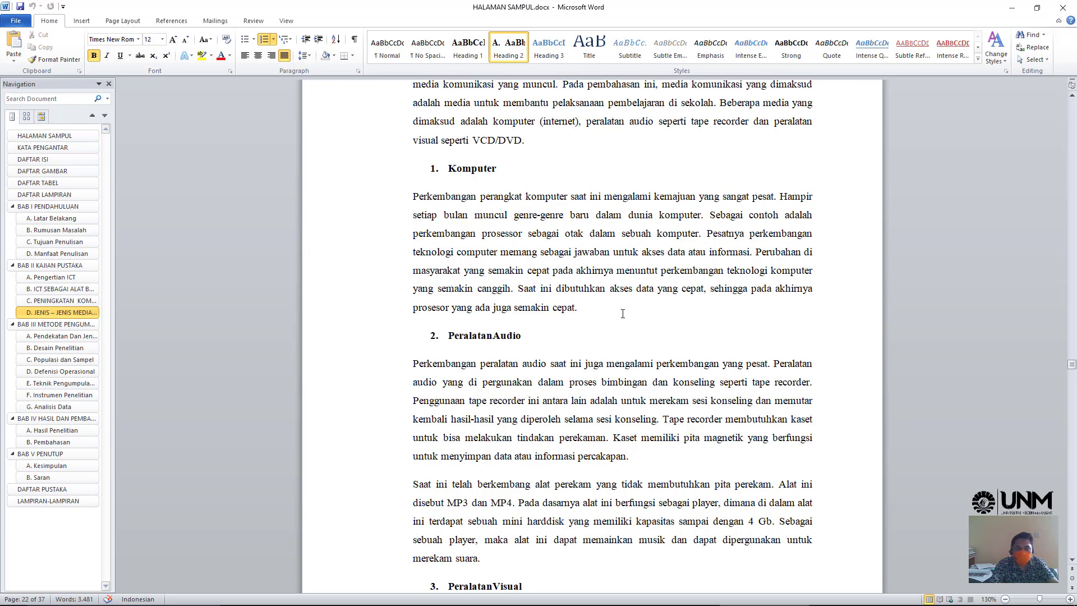
pyautogui.click(575, 308)
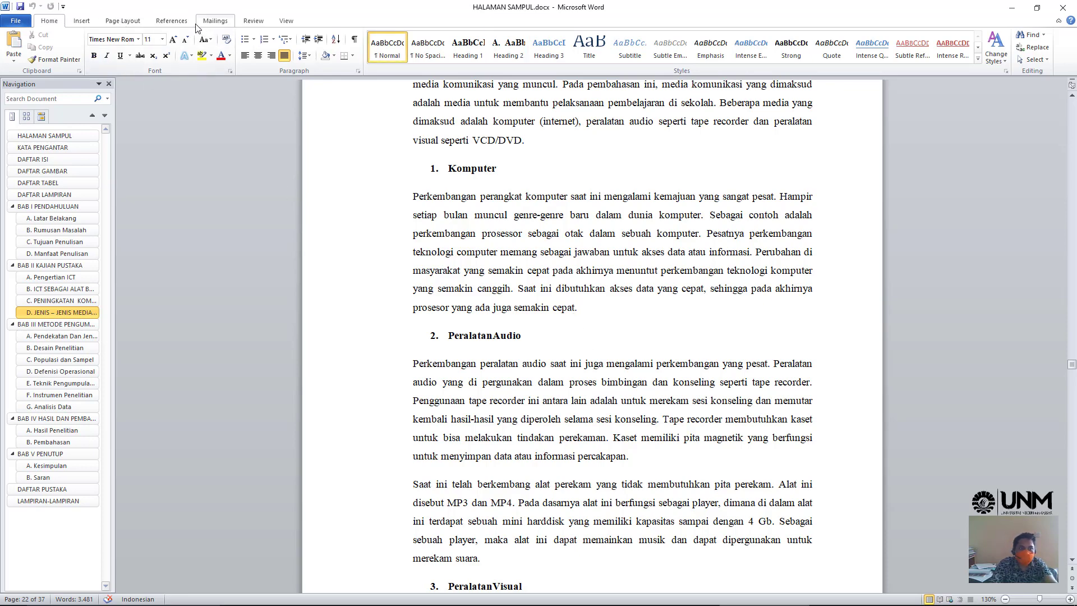
pyautogui.click(172, 21)
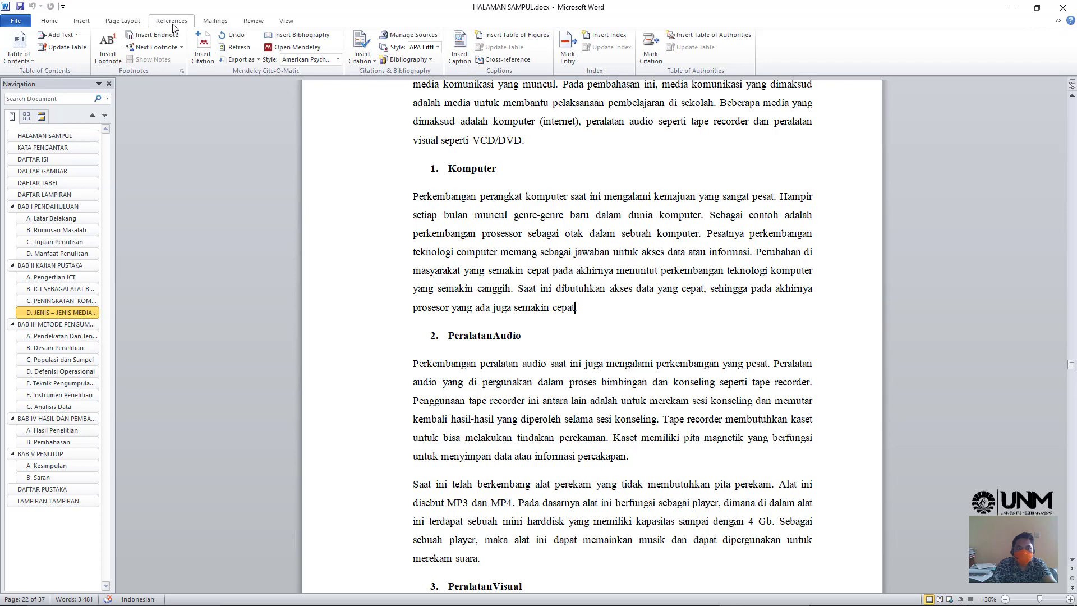
# - Cite the 2016 financial information system article found via Mendeley literature search for 'teknologi informasi'
pyautogui.click(204, 59)
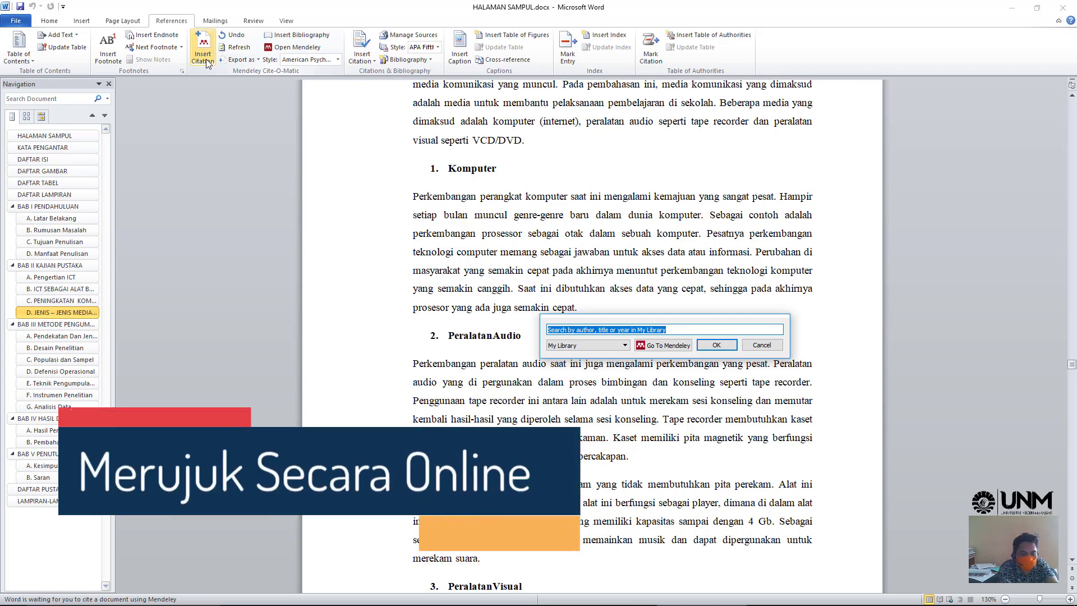
pyautogui.click(667, 345)
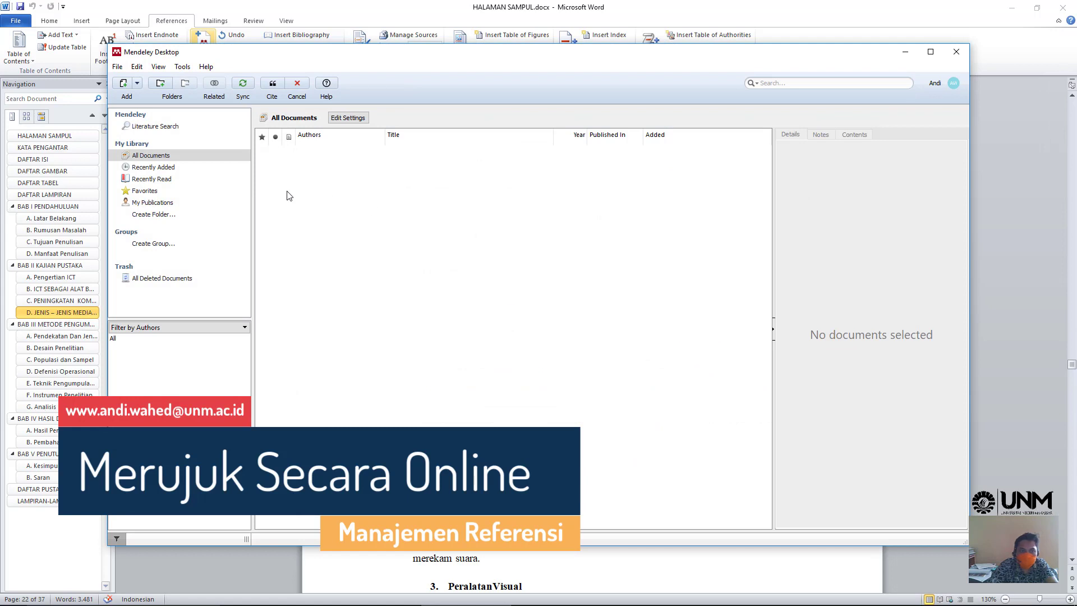
pyautogui.click(155, 128)
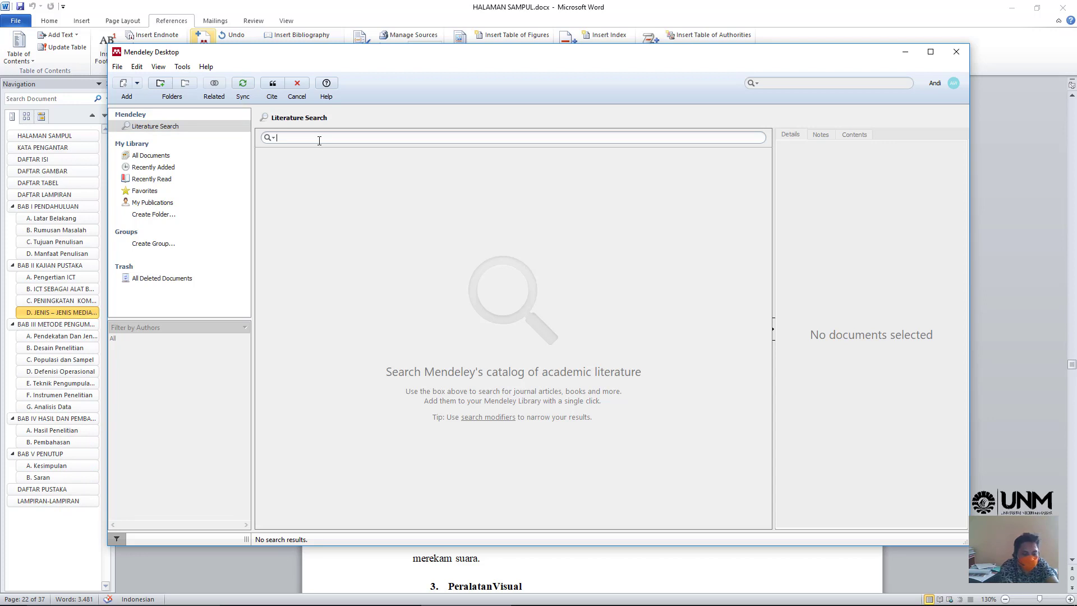
pyautogui.write('teknologi informasi')
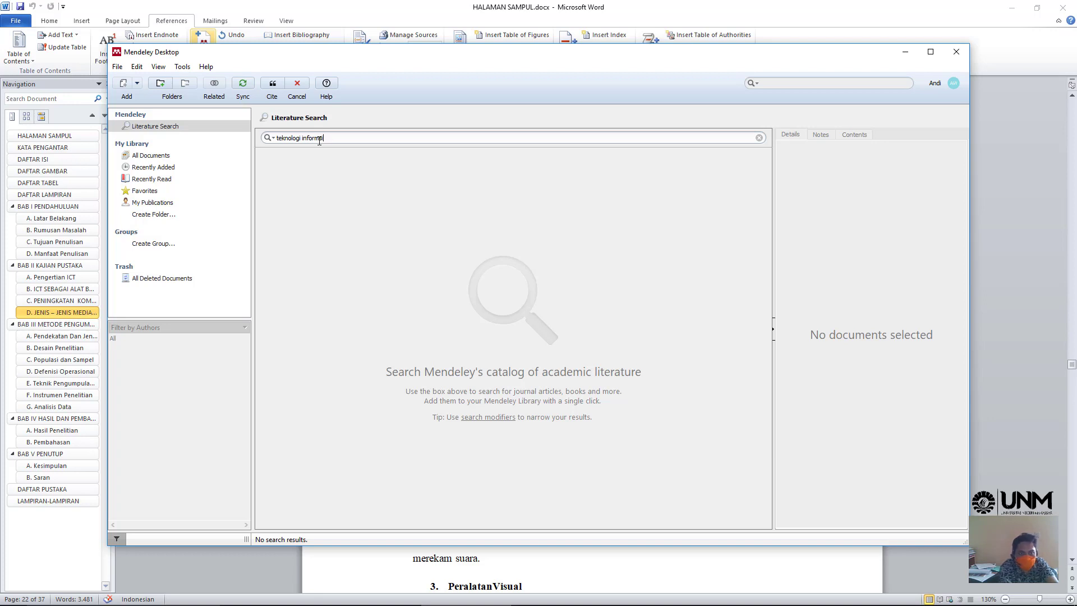
pyautogui.press('Return')
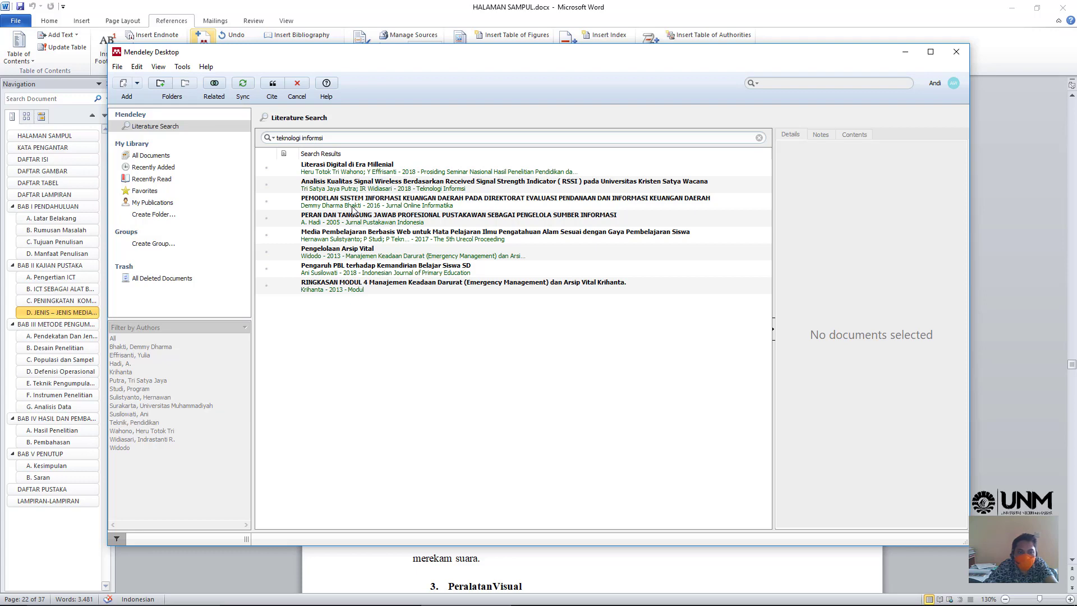
pyautogui.click(353, 210)
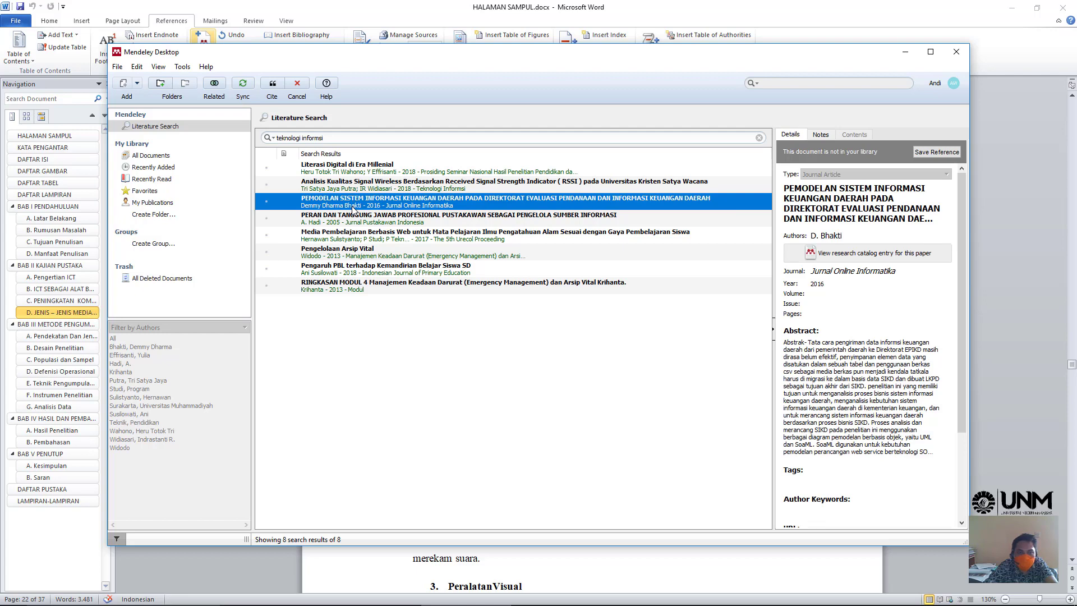
pyautogui.click(272, 84)
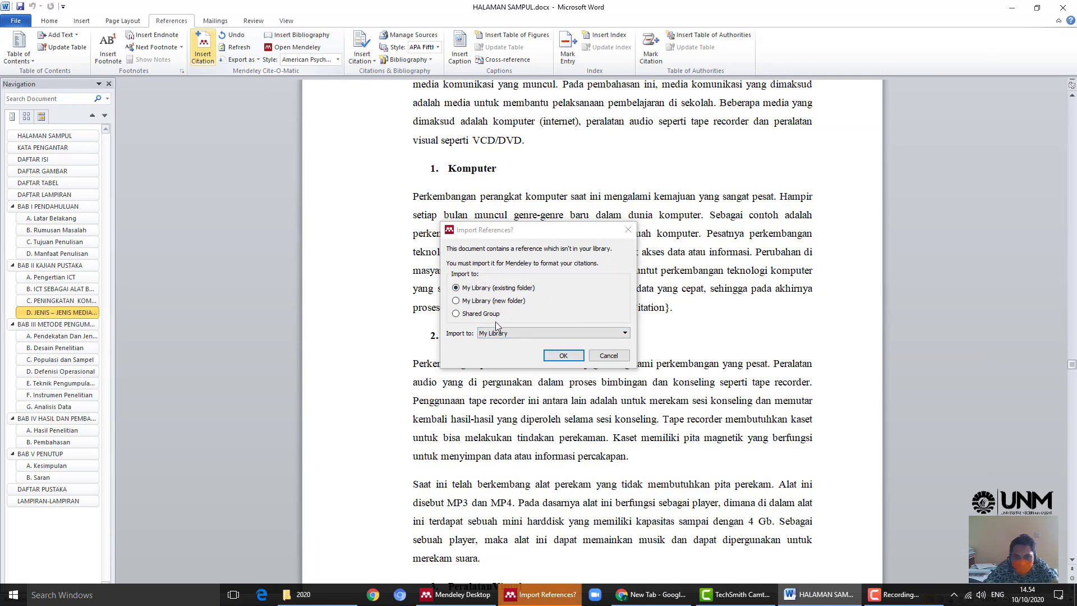
# - Import the reference so the citation becomes (Bhakti, 2016), then start a citation after the audio paragraph
pyautogui.click(564, 355)
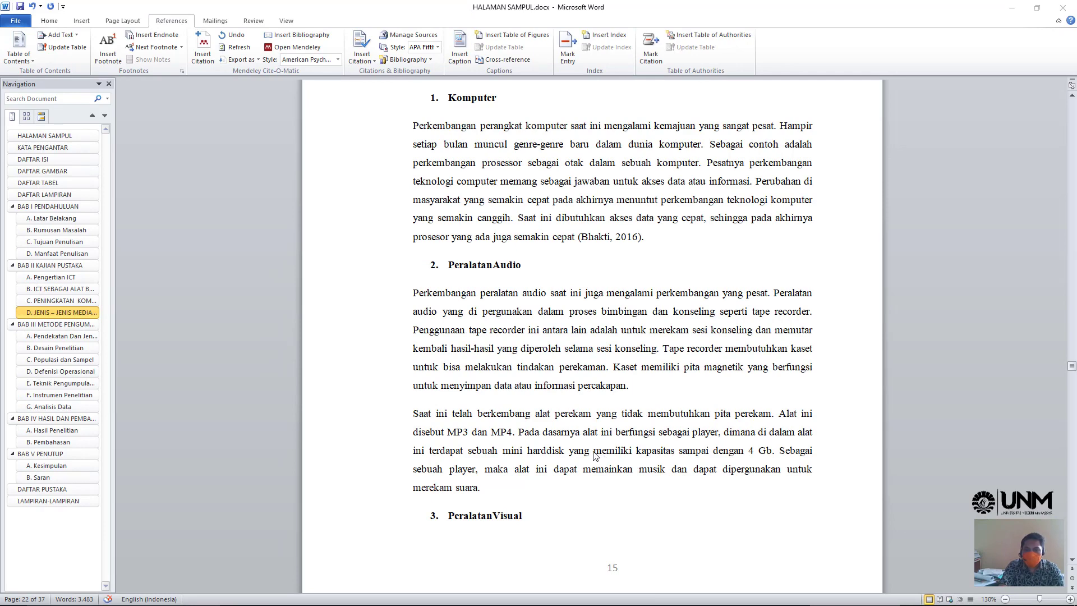
pyautogui.tripleClick(419, 300)
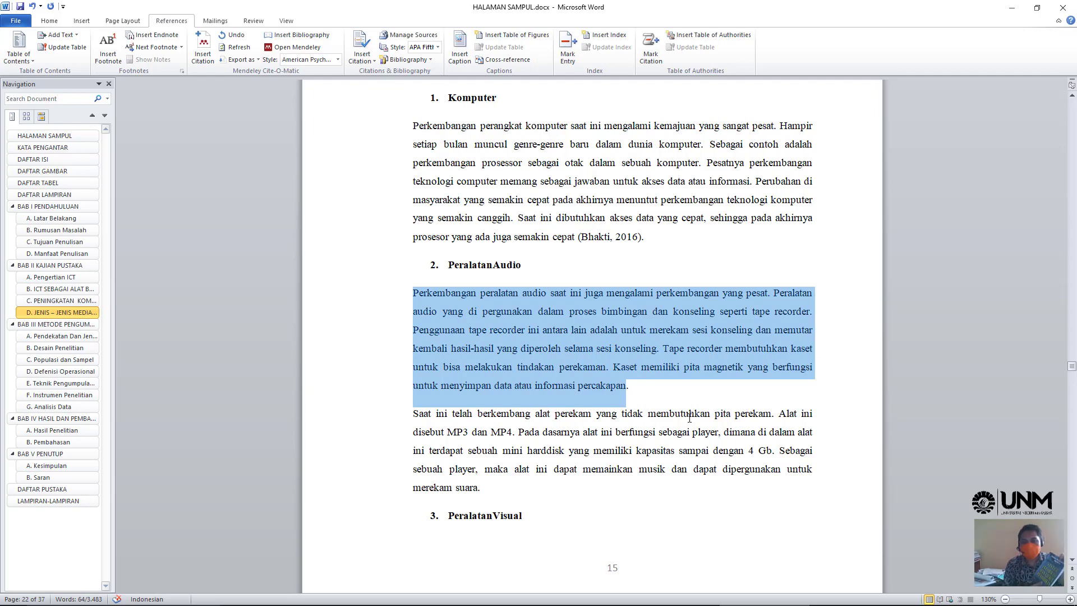
pyautogui.click(619, 404)
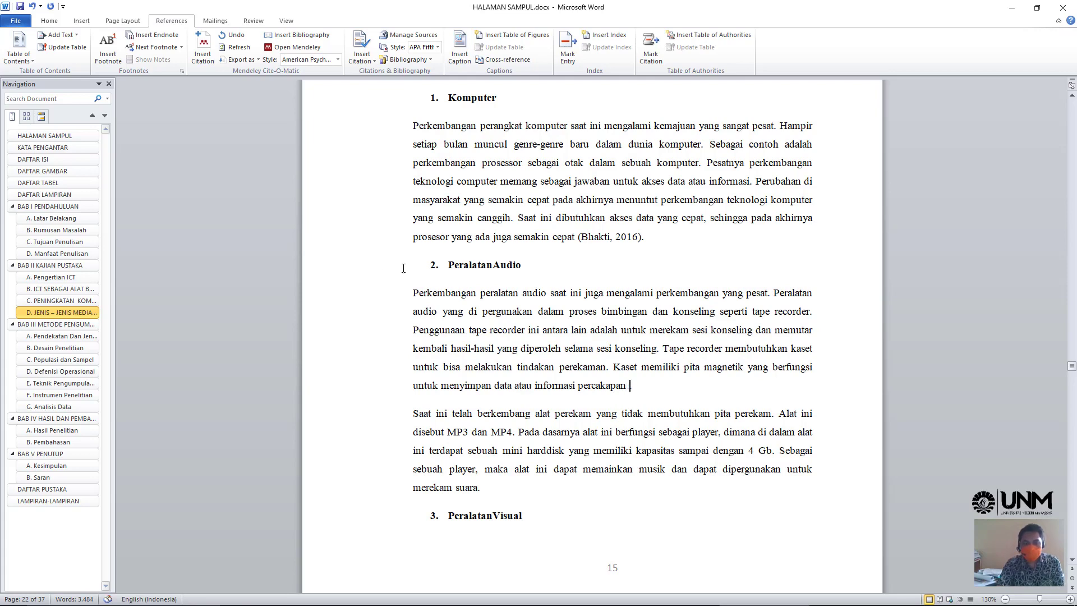
pyautogui.click(202, 56)
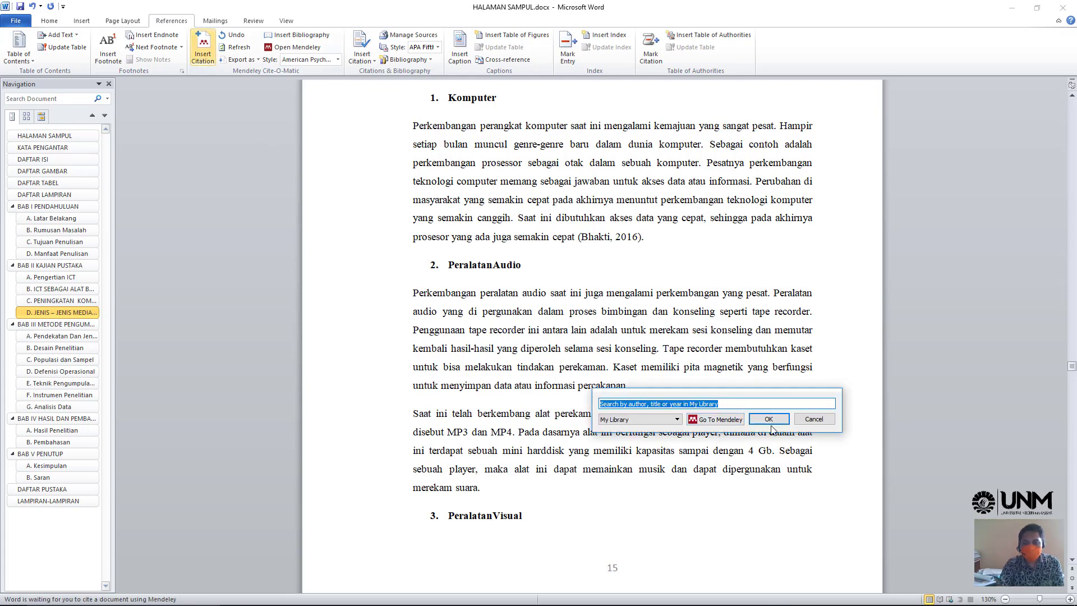
# - Create a new Book entry in Mendeley titled 'Sistem Informasi Manajemen Pendidikan'
pyautogui.click(717, 420)
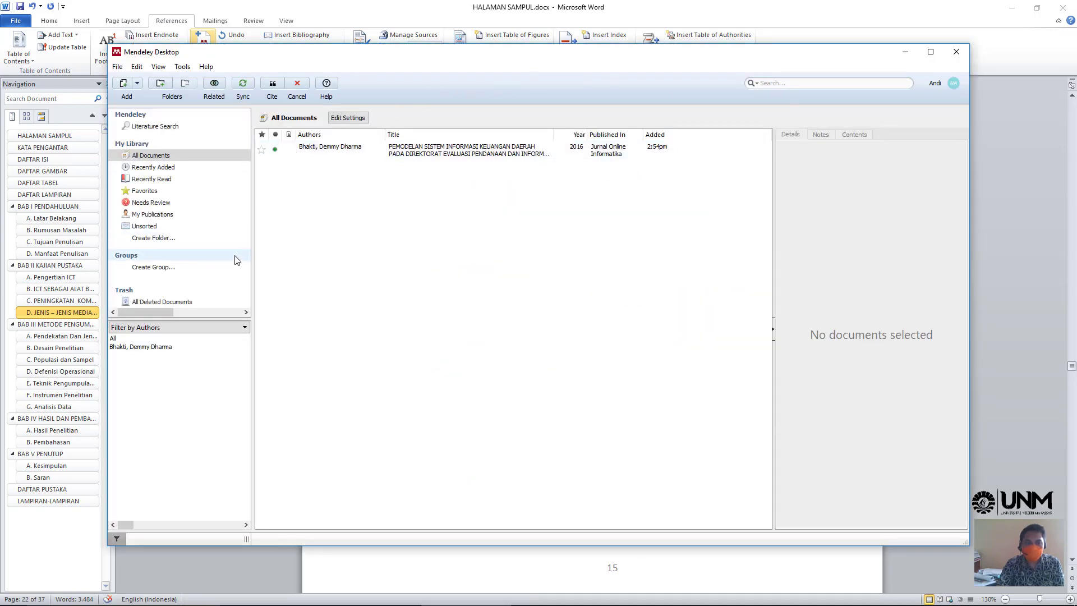
pyautogui.click(138, 85)
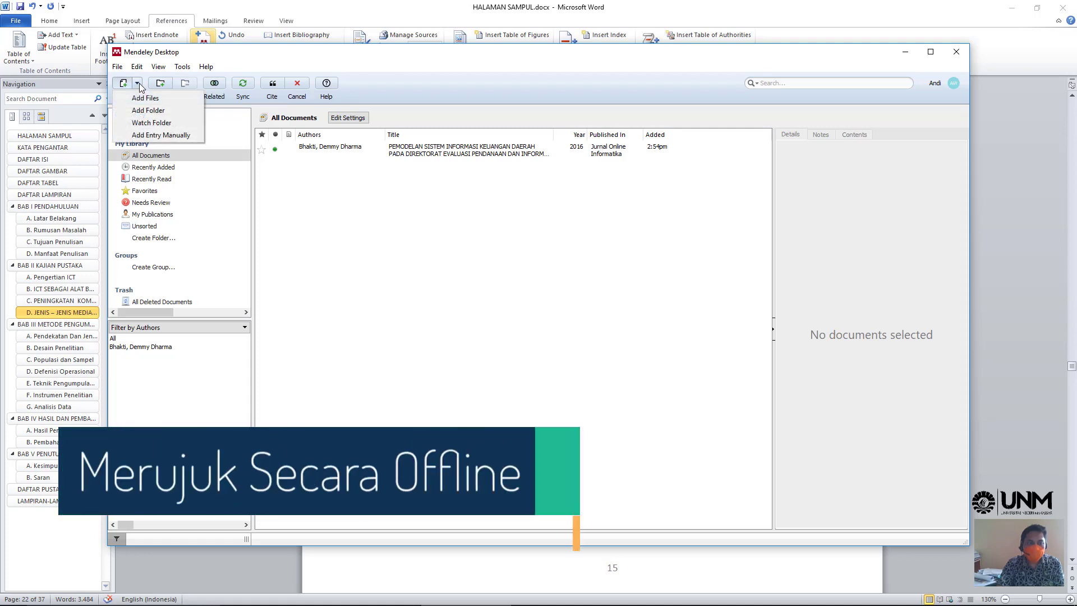
pyautogui.click(150, 136)
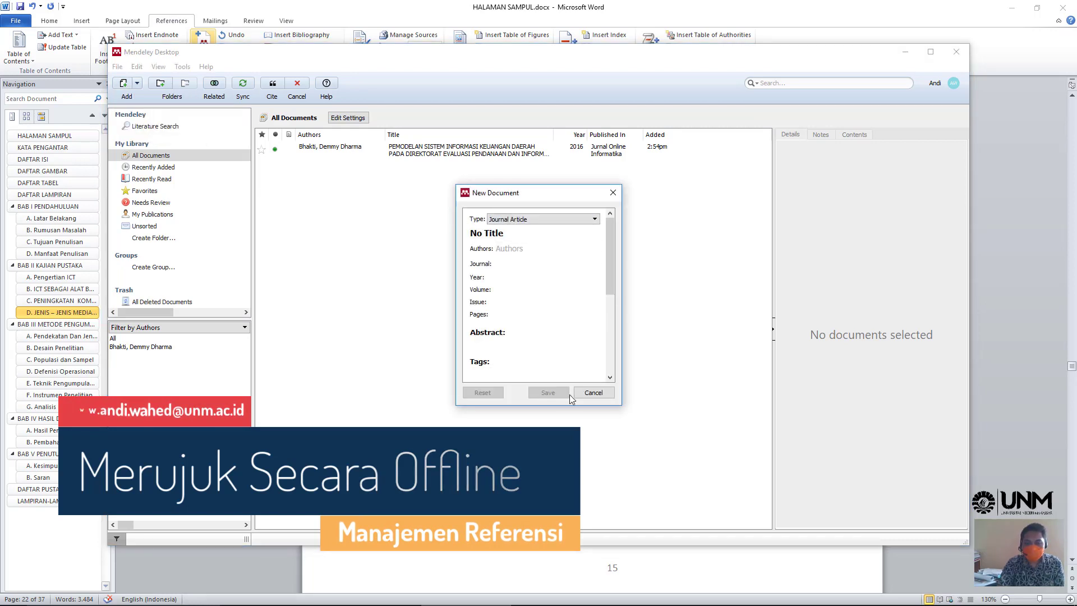
pyautogui.click(595, 218)
pyautogui.click(538, 228)
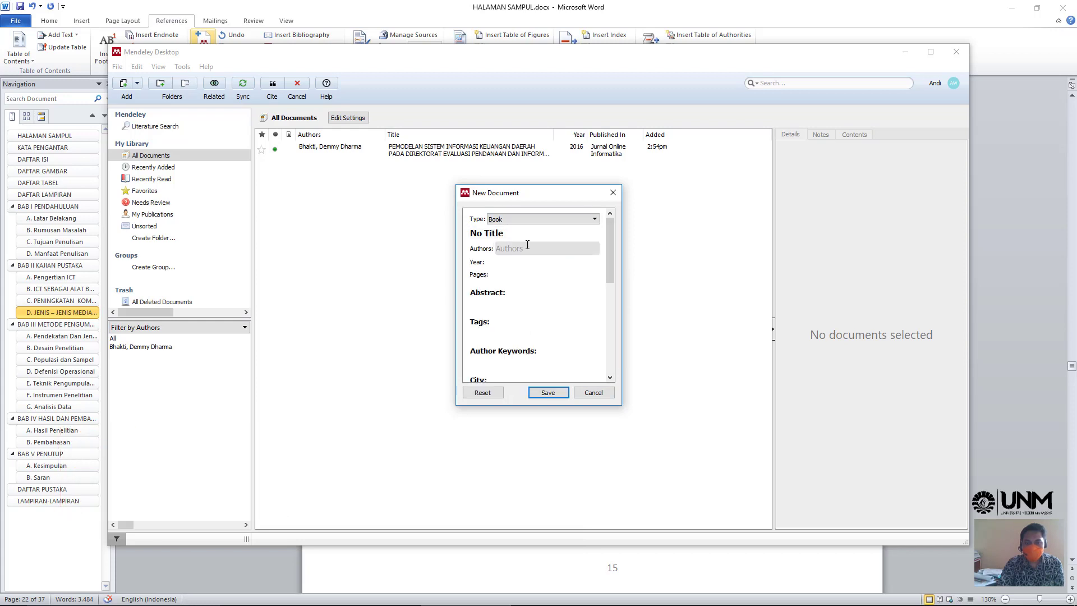
pyautogui.click(516, 234)
pyautogui.press('BackSpace')
pyautogui.press('BackSpace')
pyautogui.press('BackSpace')
pyautogui.press('BackSpace')
pyautogui.press('BackSpace')
pyautogui.press('BackSpace')
pyautogui.press('BackSpace')
pyautogui.press('BackSpace')
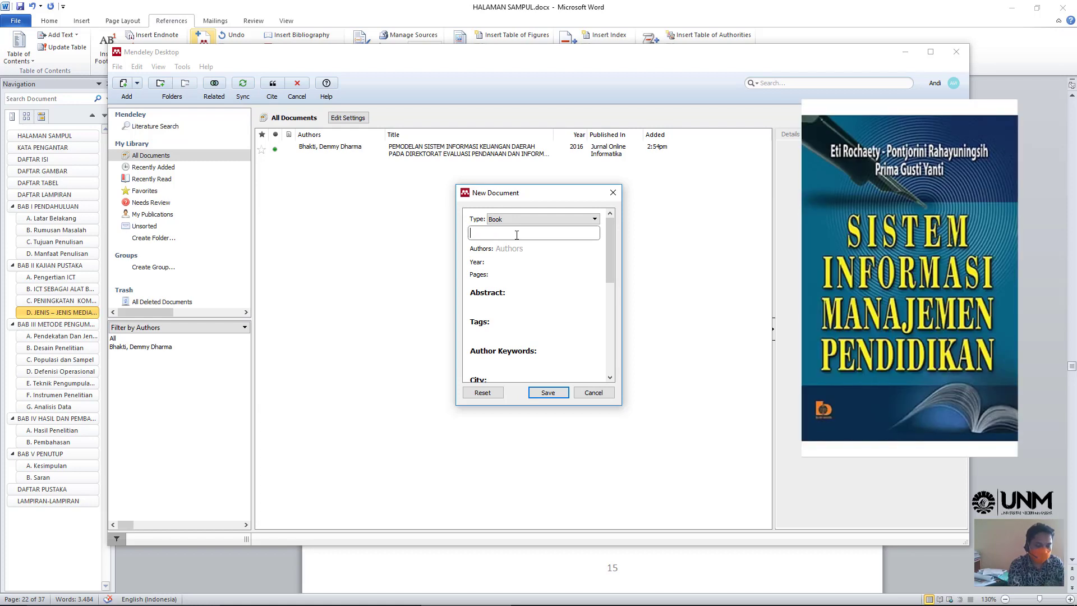
pyautogui.write('Siste')
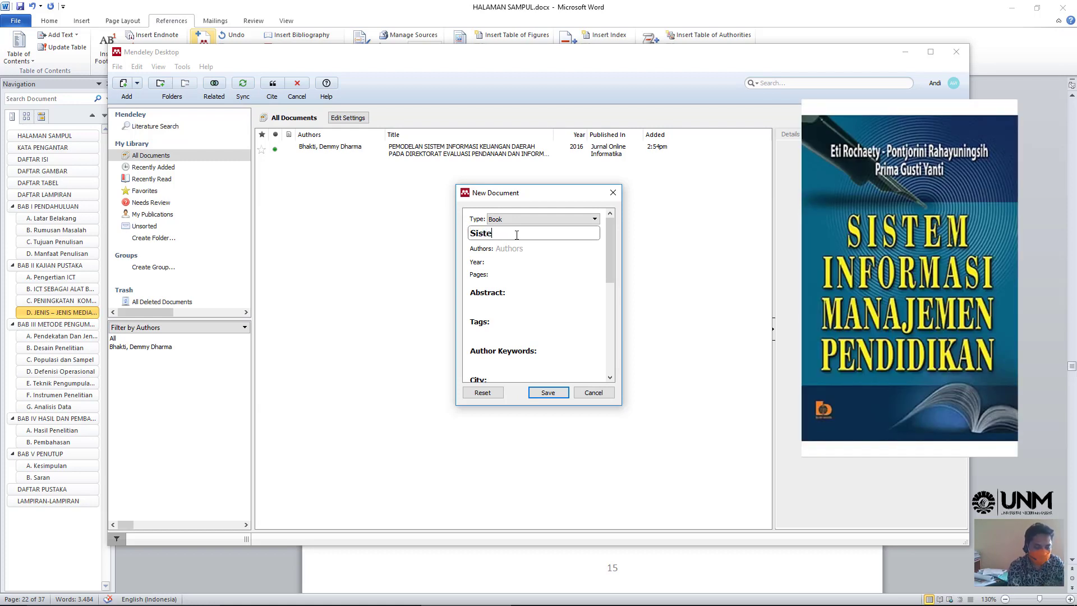
pyautogui.write('m Informas')
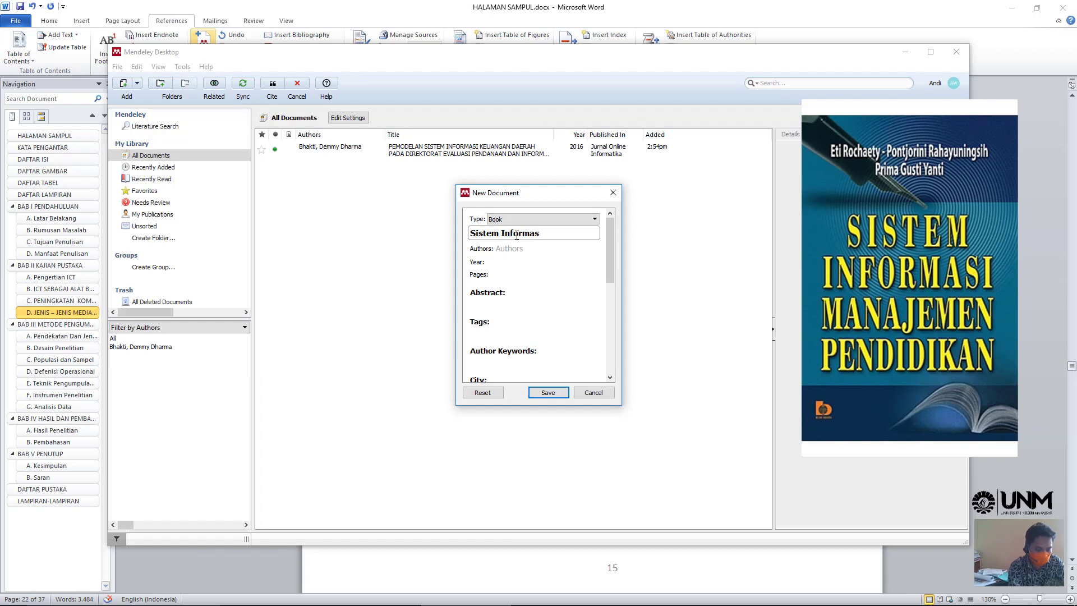
pyautogui.write('i Manajemen Pendidikan')
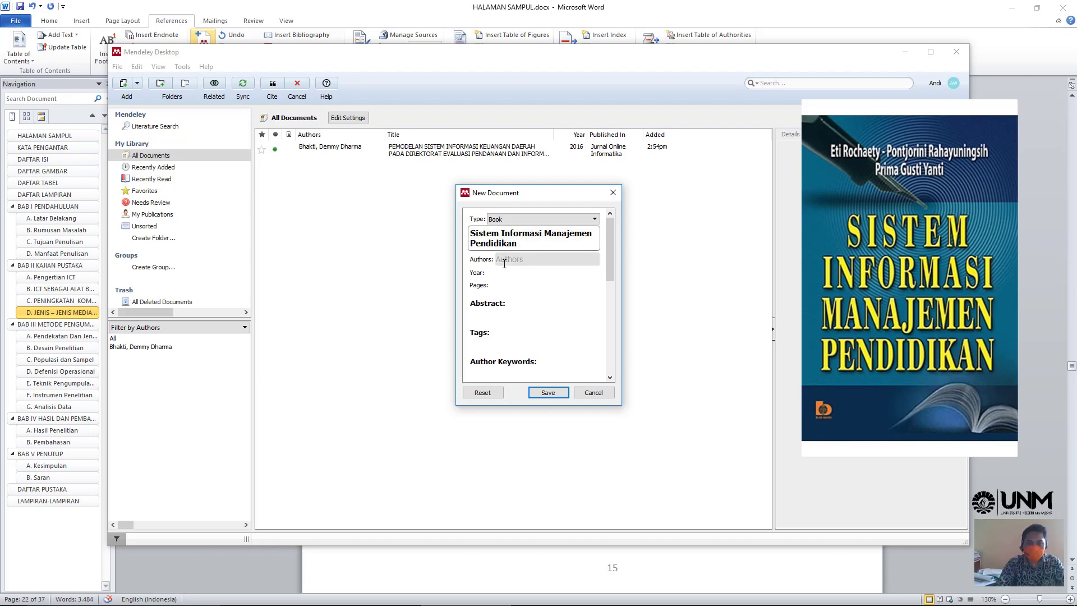
# - Enter the three authors: Rochaety, Eti; Rahayuningsih, Pontjorni; and Yanti, Prima Gusti
pyautogui.click(504, 260)
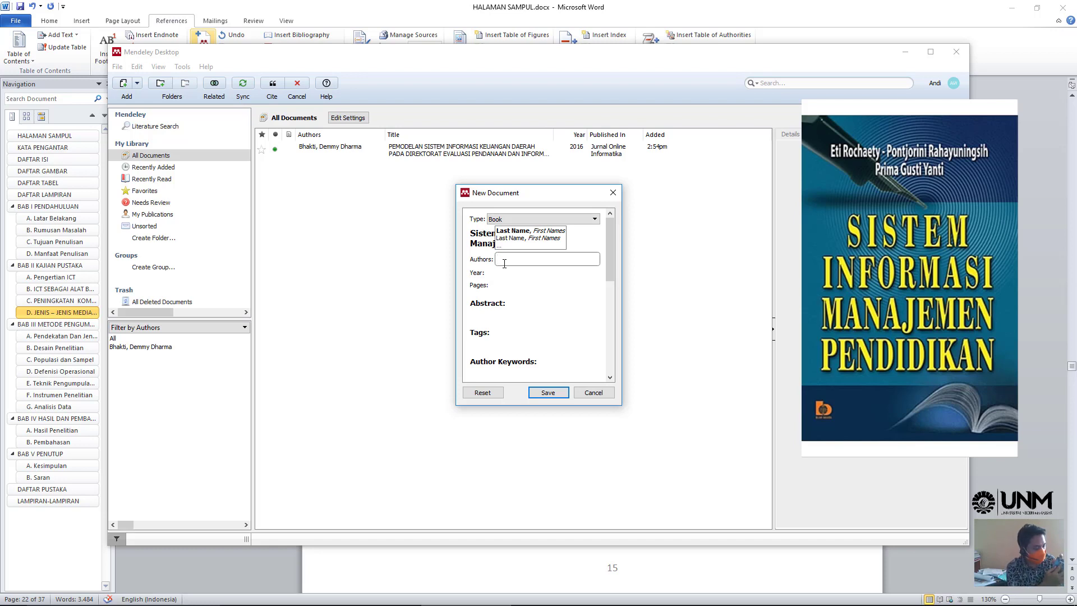
pyautogui.write('Roc')
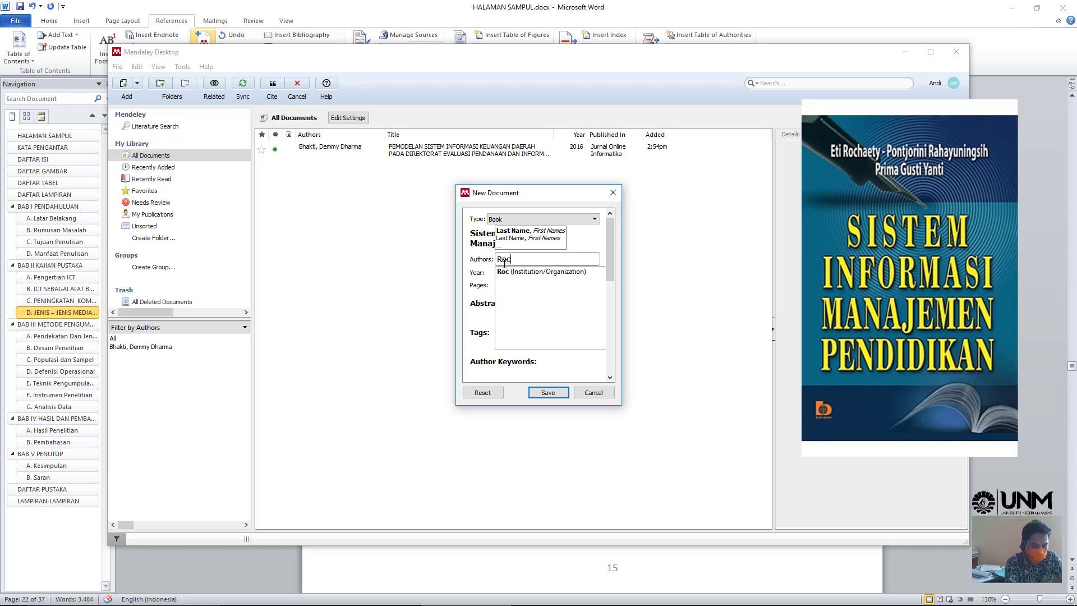
pyautogui.write('haety, Eti')
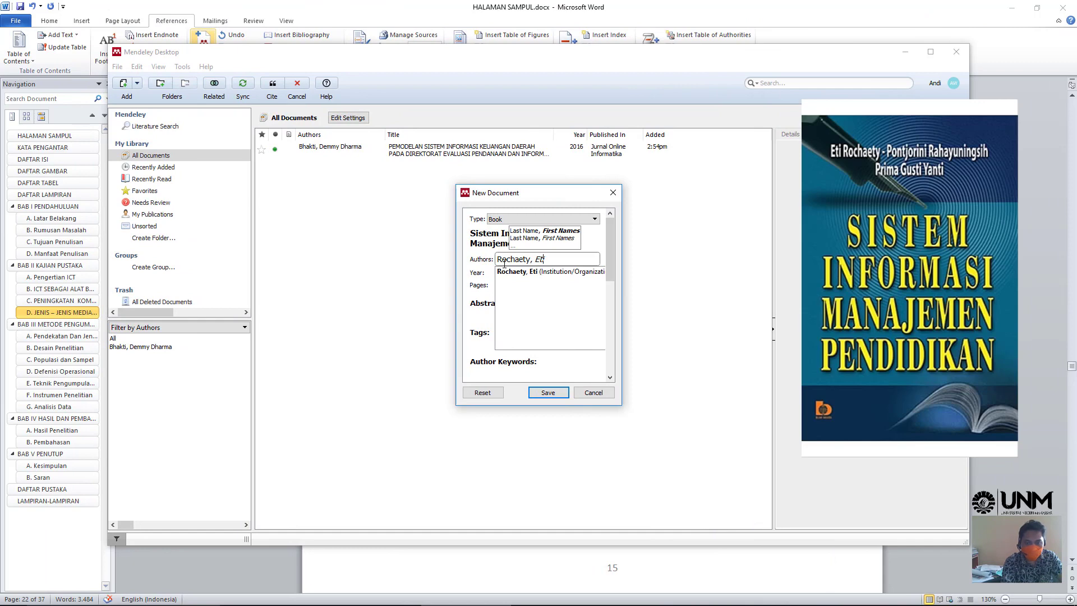
pyautogui.press('Return')
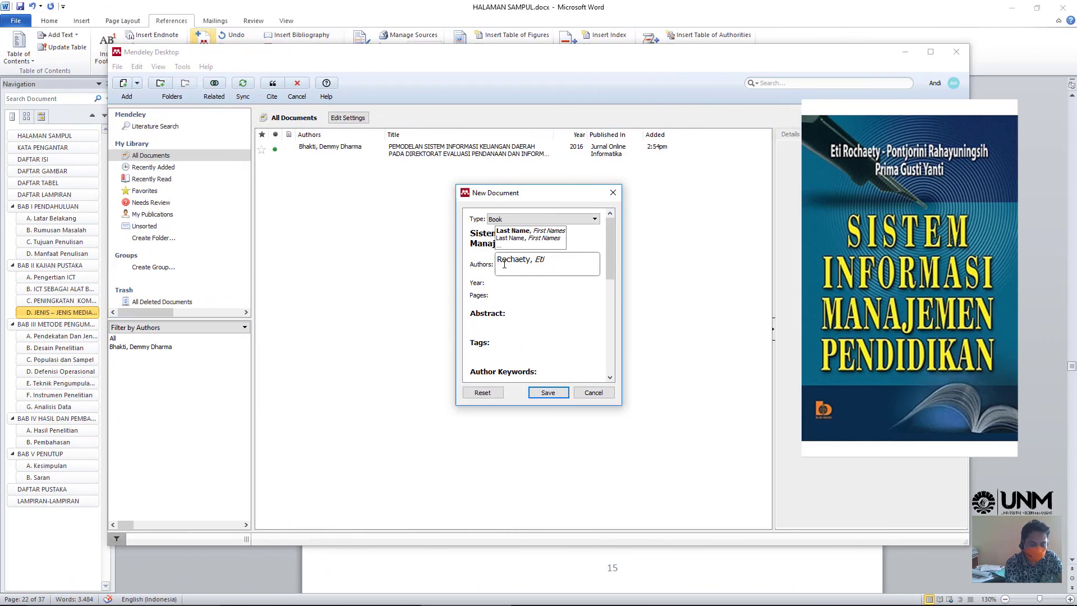
pyautogui.write('Rahayuningsih')
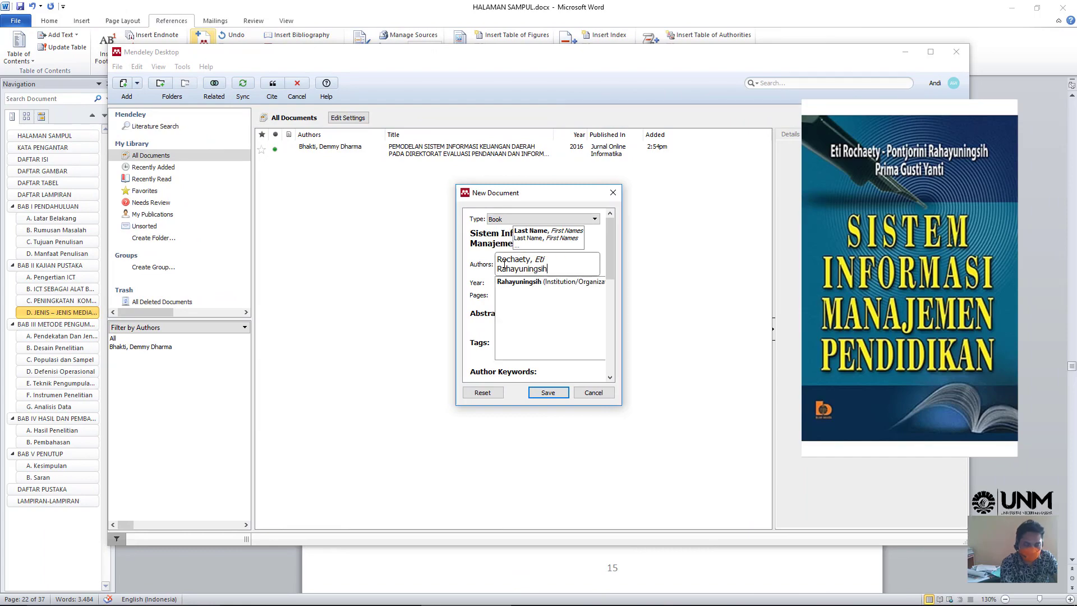
pyautogui.write(',')
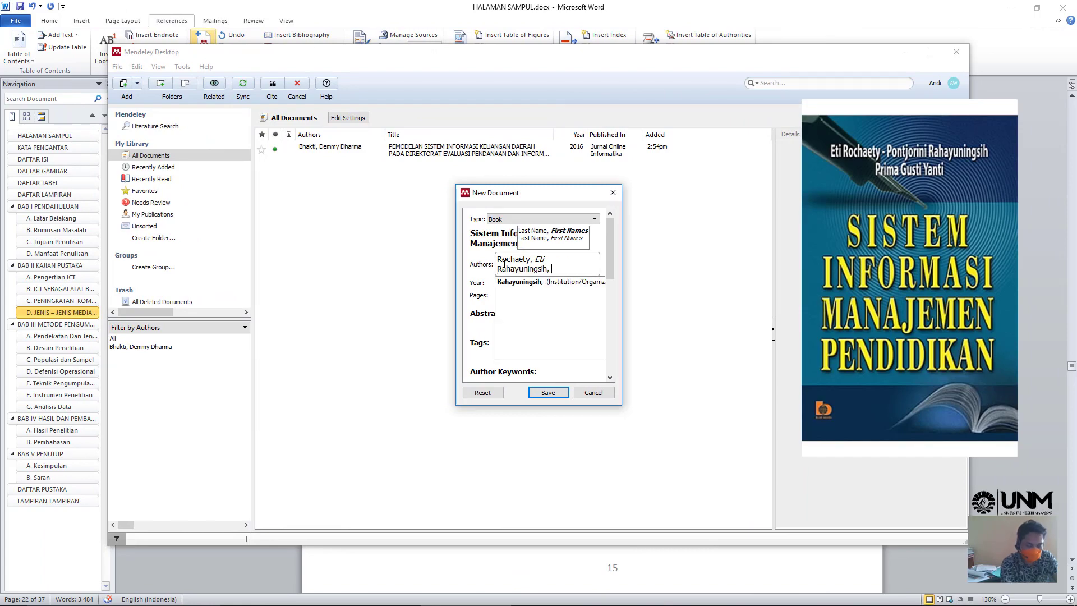
pyautogui.write('Pontjorni')
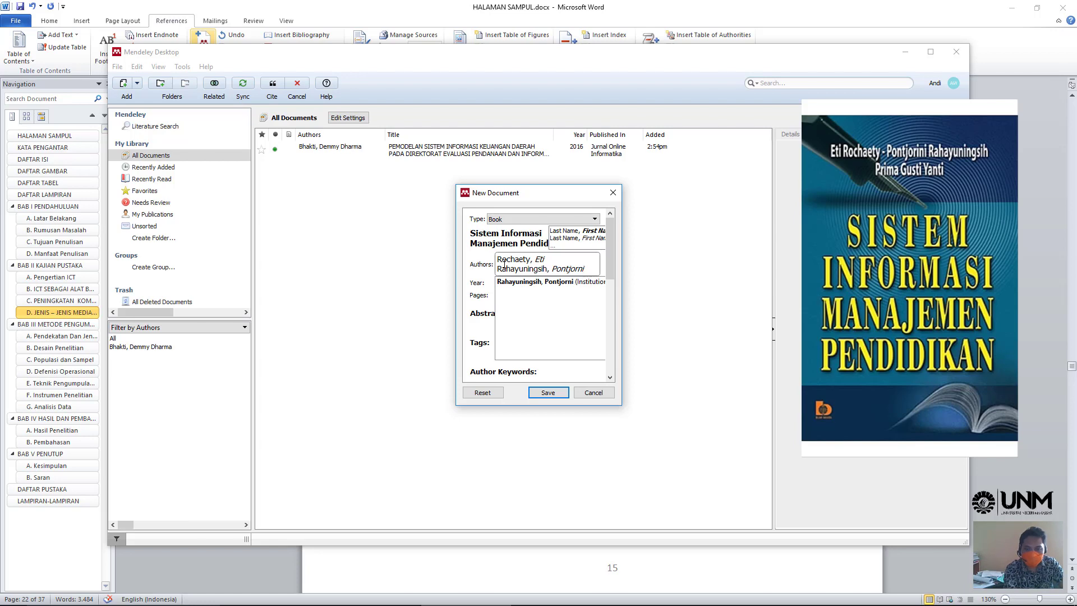
pyautogui.press('Return')
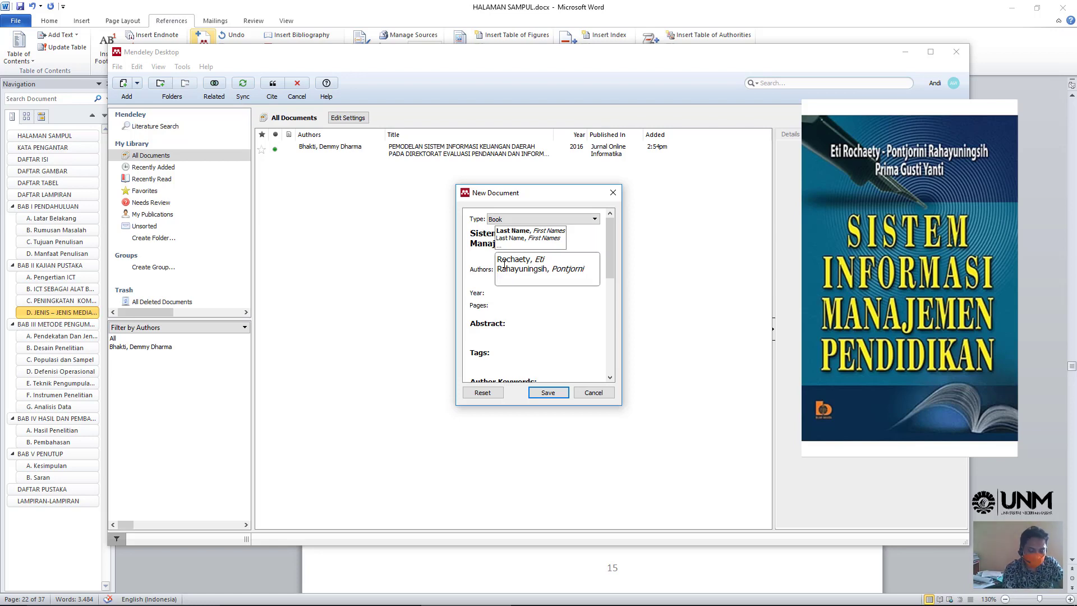
pyautogui.write('Yanti,')
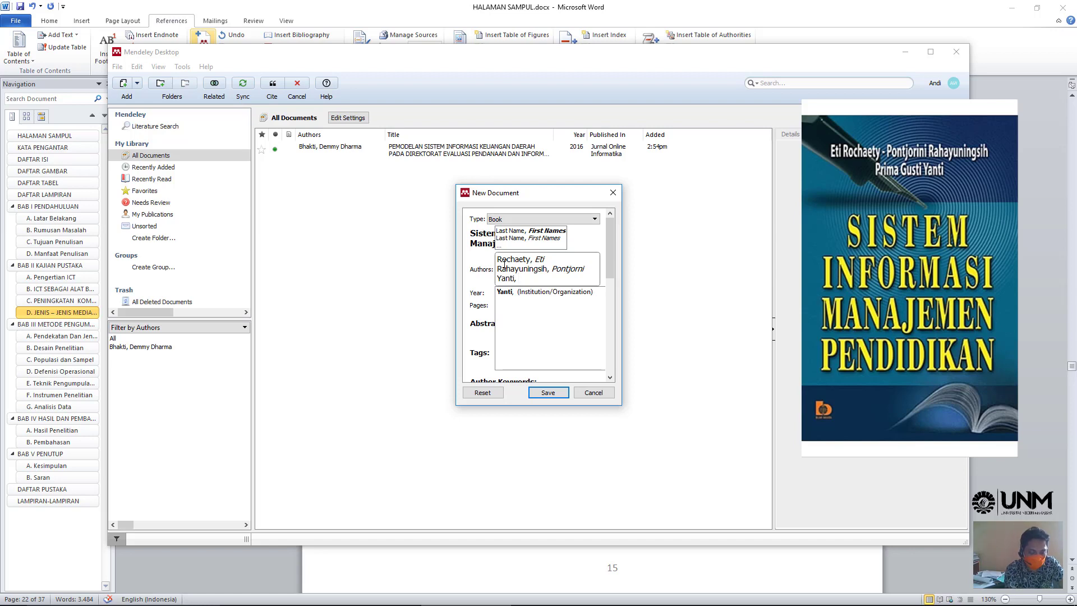
pyautogui.write('Prima G')
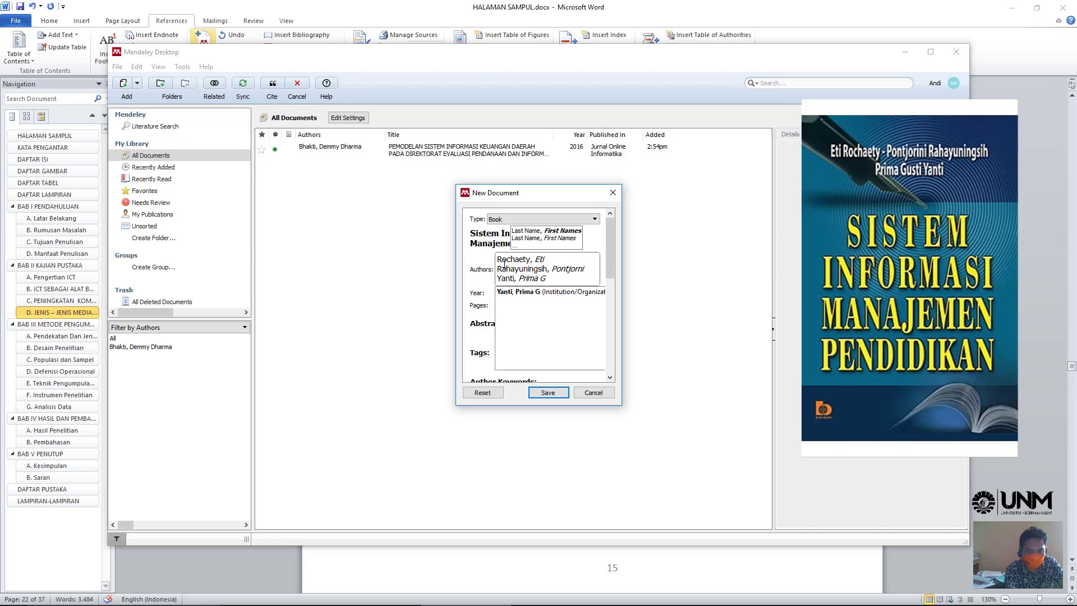
pyautogui.write('usti')
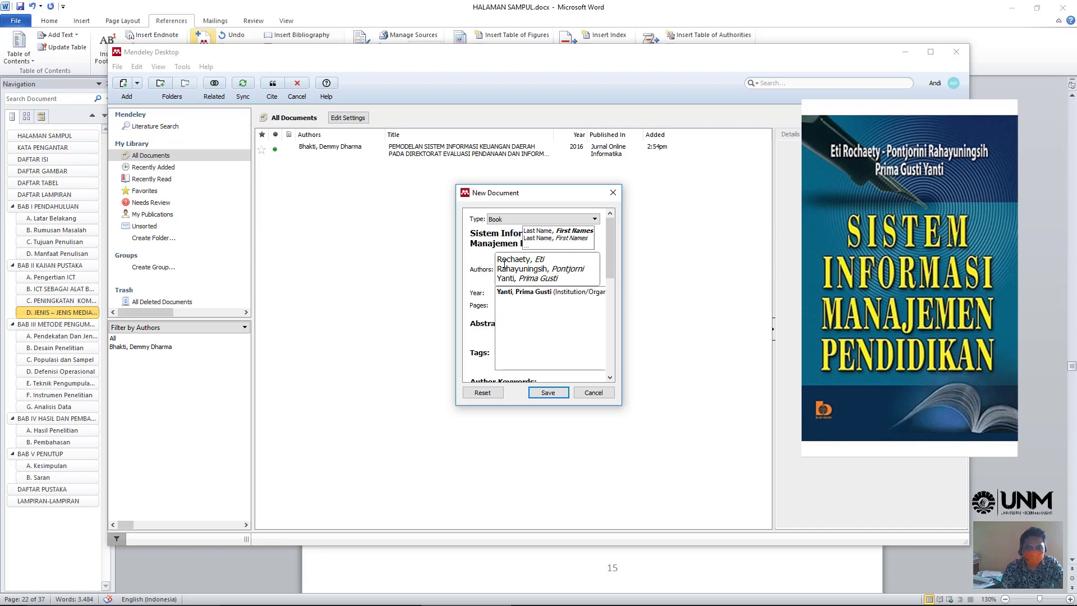
pyautogui.click(486, 298)
pyautogui.click(509, 285)
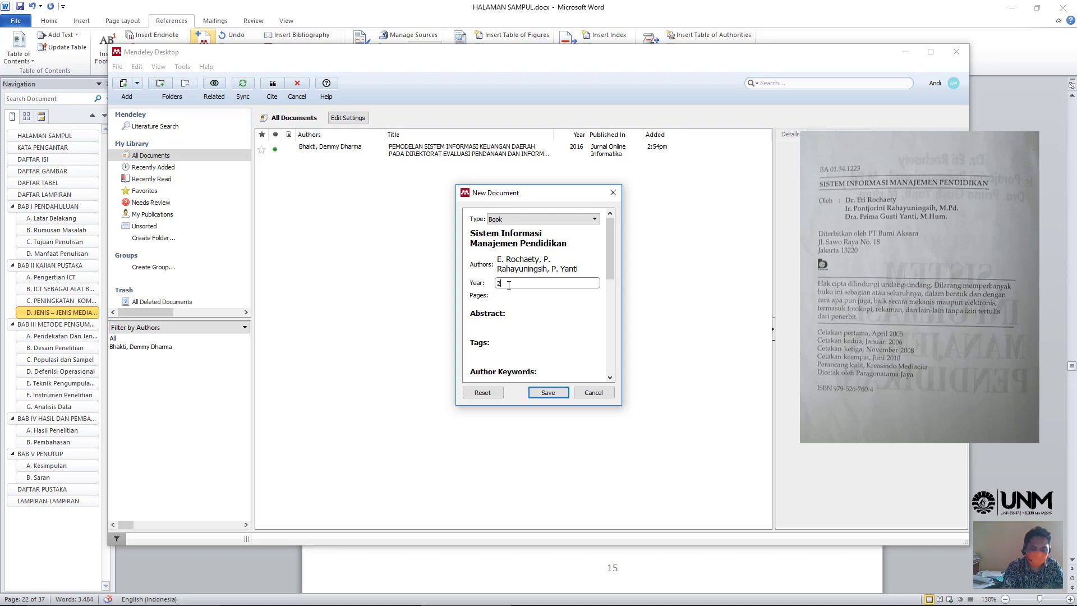
# - Set the book's year to 2010, pages to 17 and city to Jakarta
pyautogui.write('010')
pyautogui.click(514, 295)
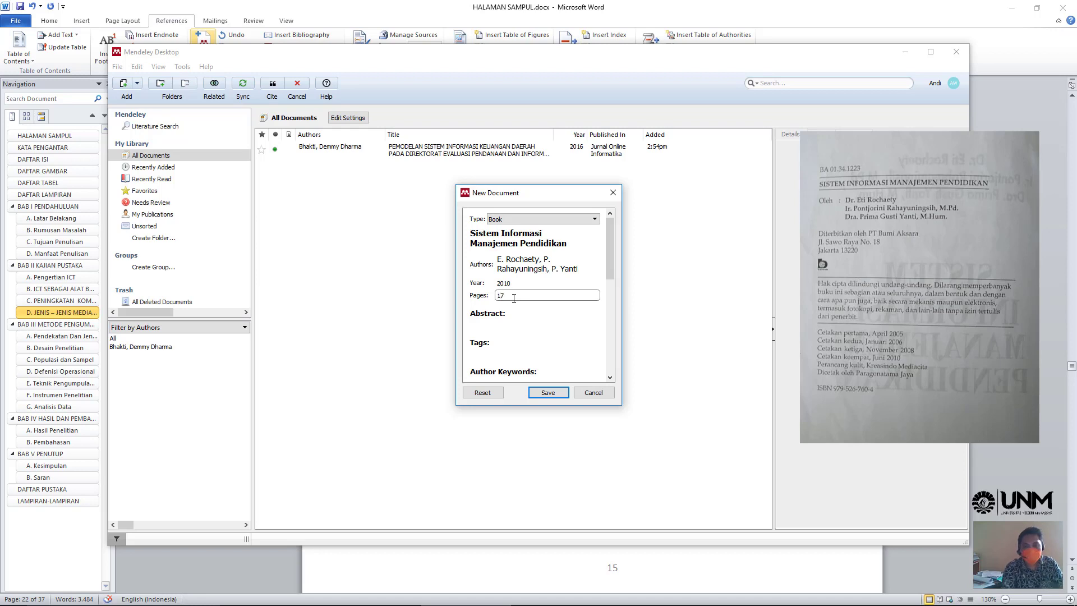
pyautogui.write('17')
pyautogui.scroll(-2, 512, 337)
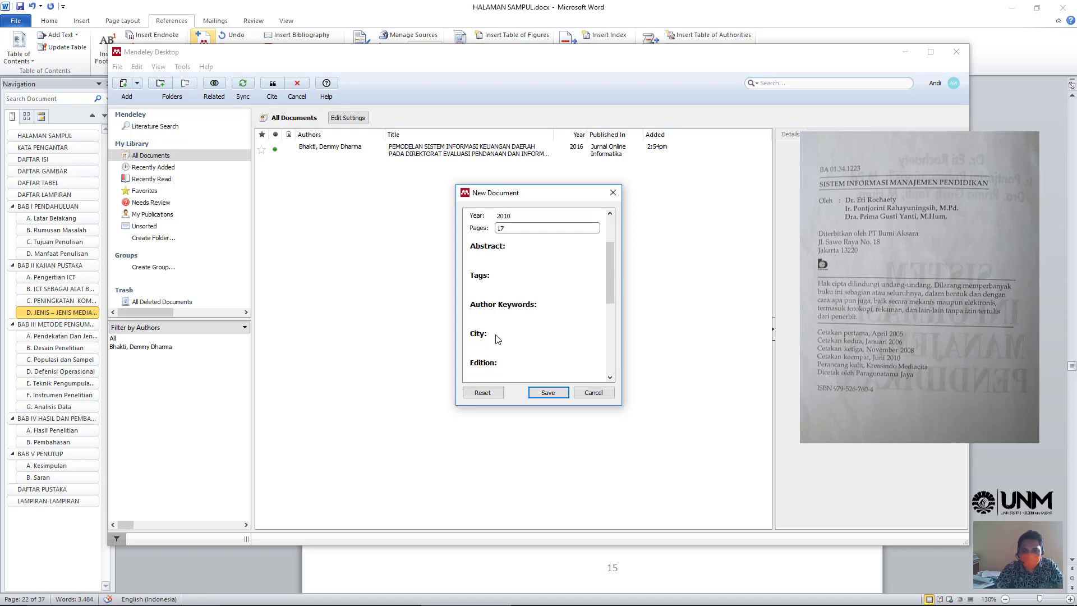
pyautogui.click(494, 343)
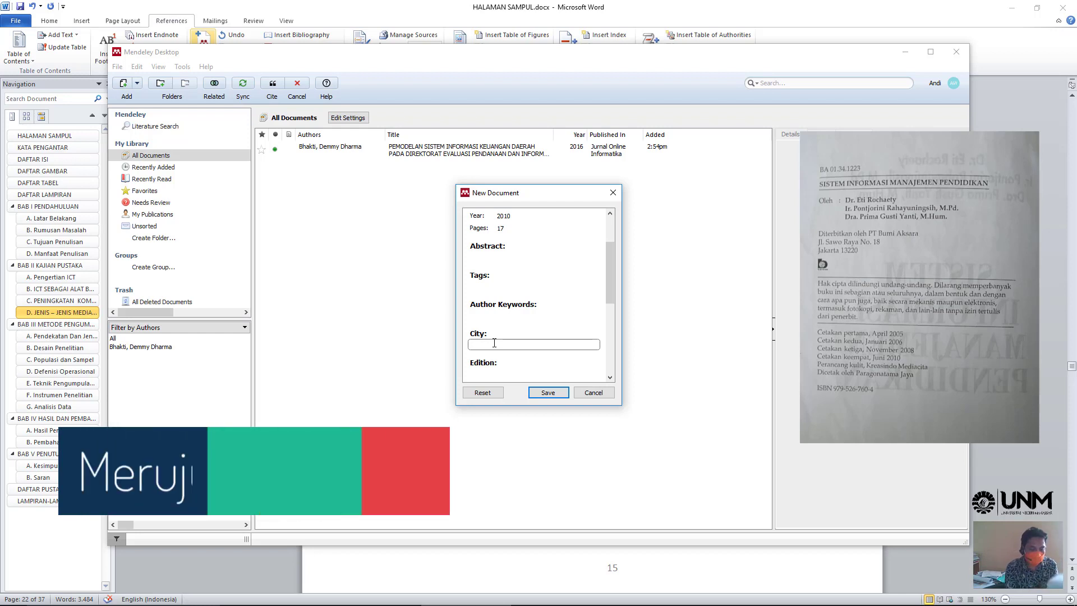
pyautogui.write('Jakarta')
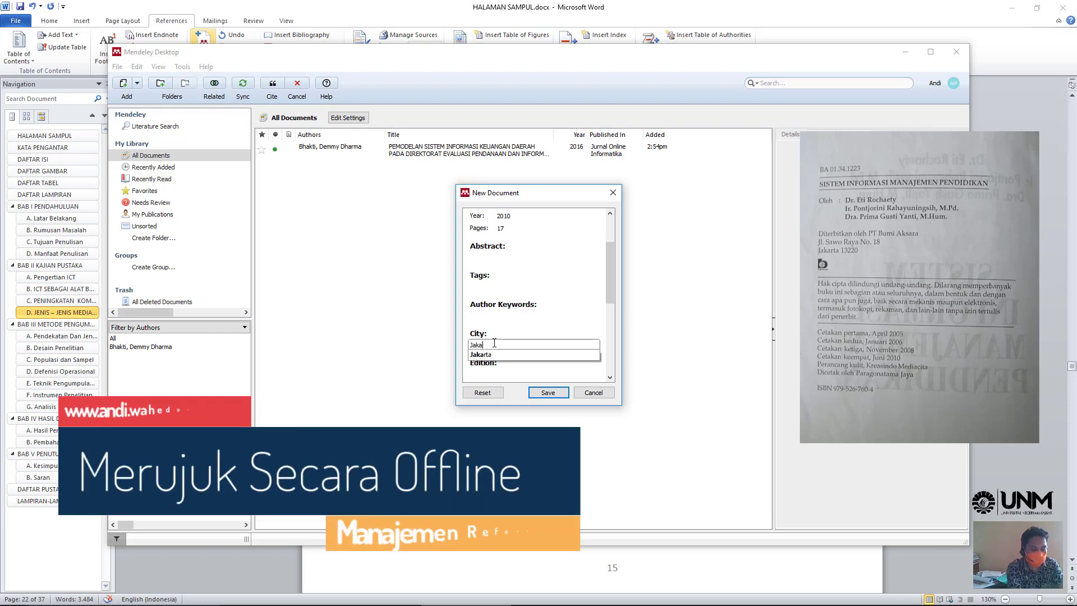
pyautogui.click(498, 356)
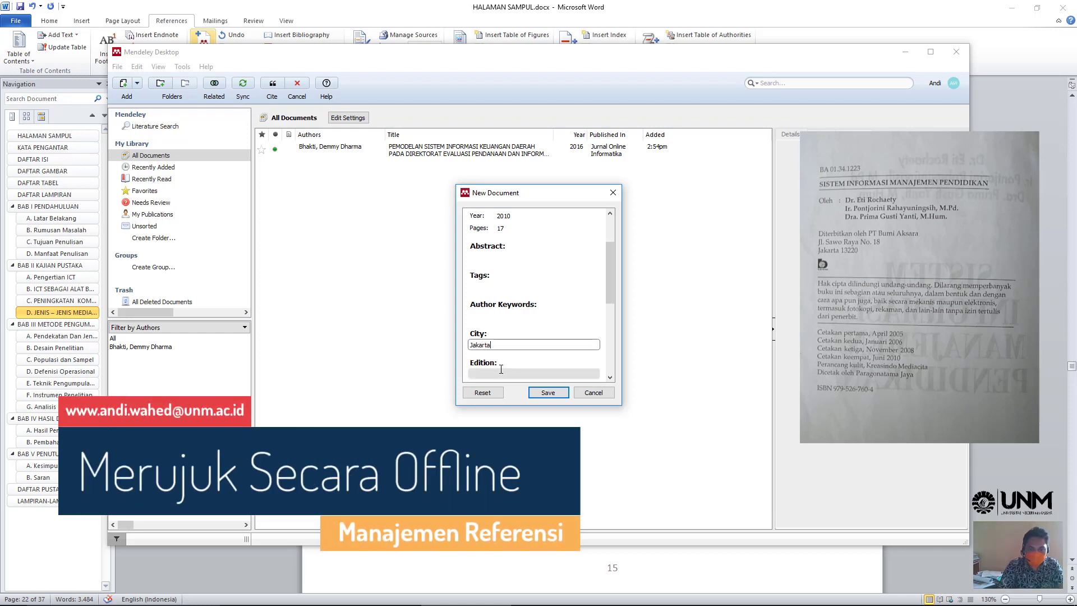
pyautogui.scroll(-1, 501, 369)
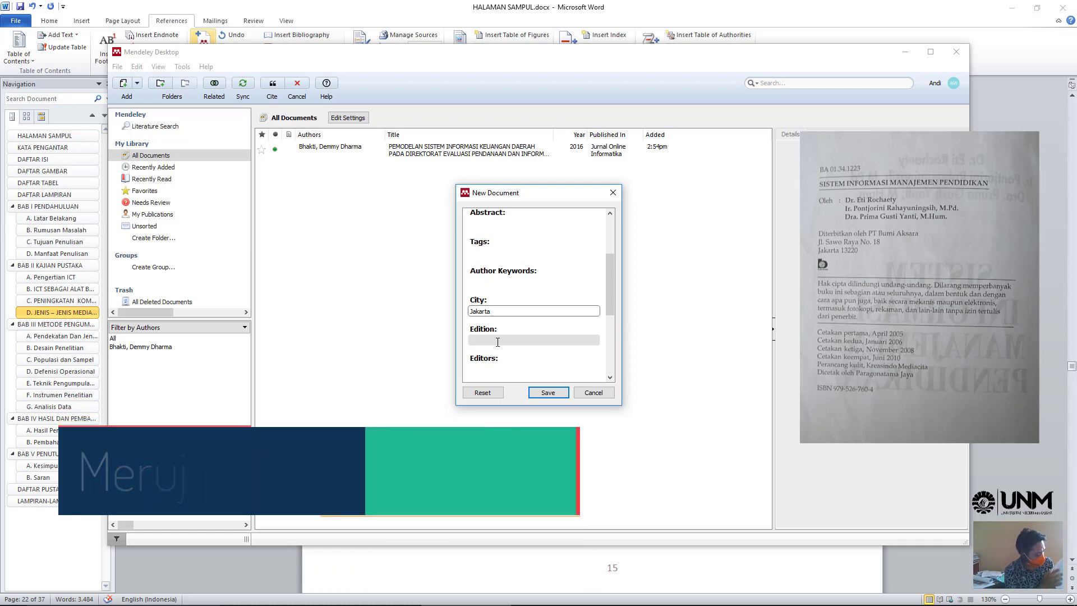
pyautogui.click(497, 340)
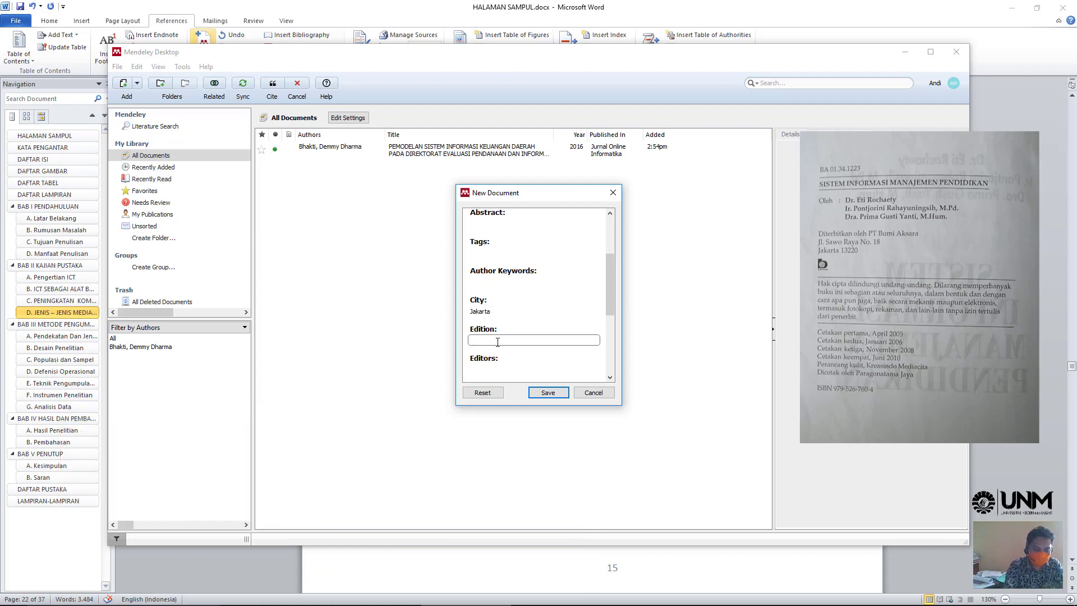
pyautogui.write('Cetakan ke')
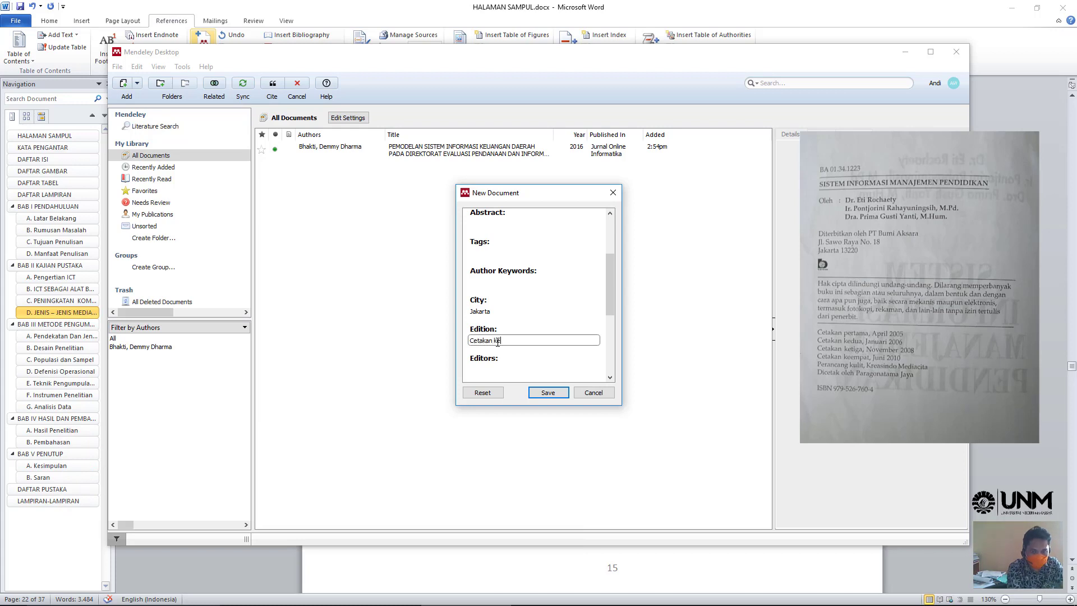
pyautogui.write(' 4')
pyautogui.scroll(-2, 516, 362)
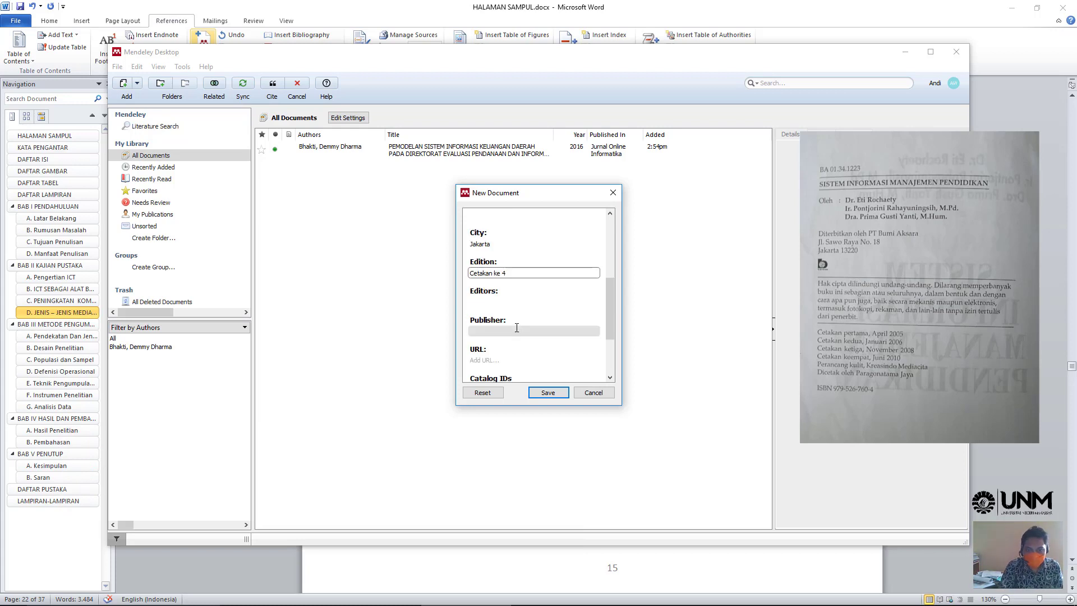
pyautogui.click(517, 330)
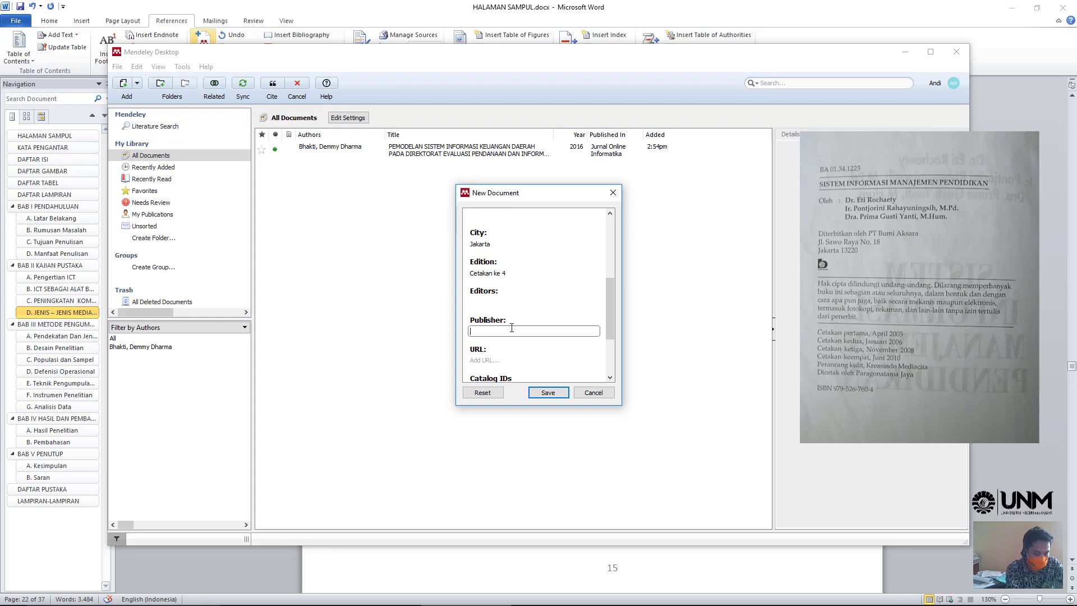
pyautogui.write('Bumi Aksa')
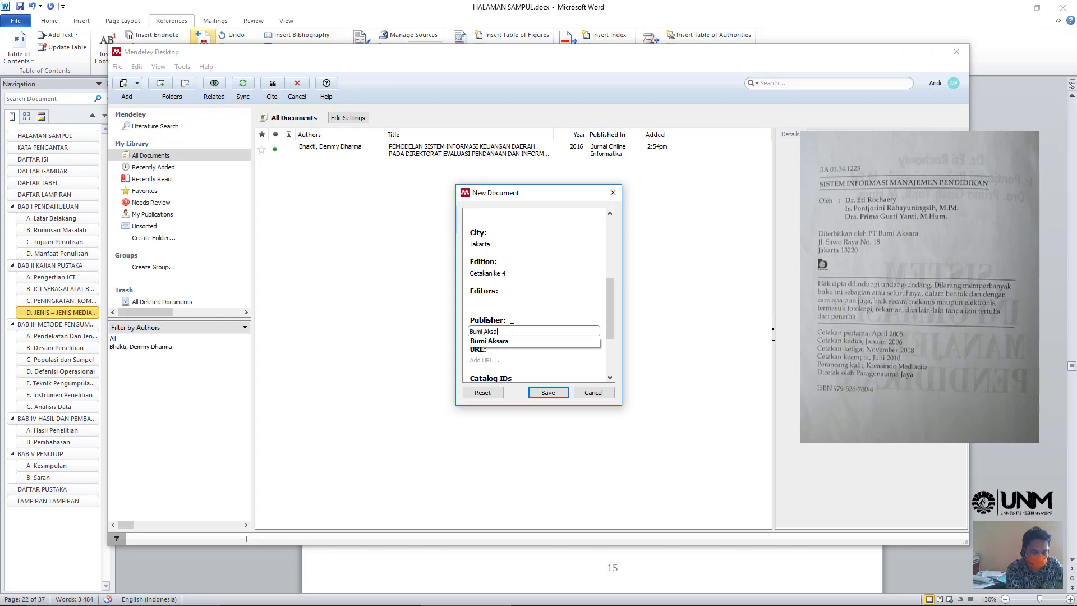
pyautogui.write('ra')
pyautogui.click(531, 306)
pyautogui.scroll(-2, 494, 334)
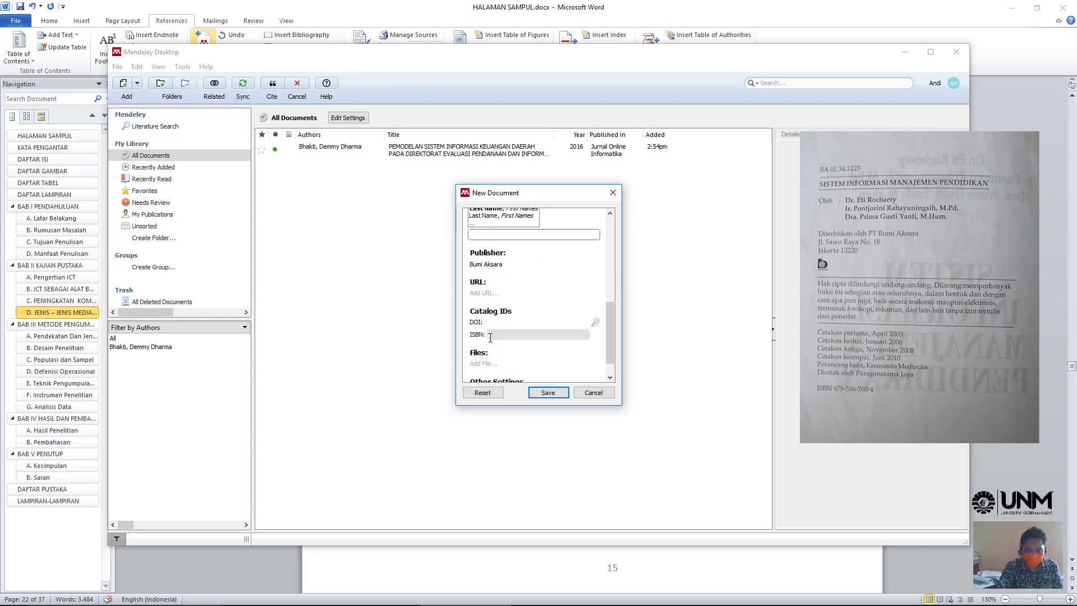
pyautogui.click(496, 335)
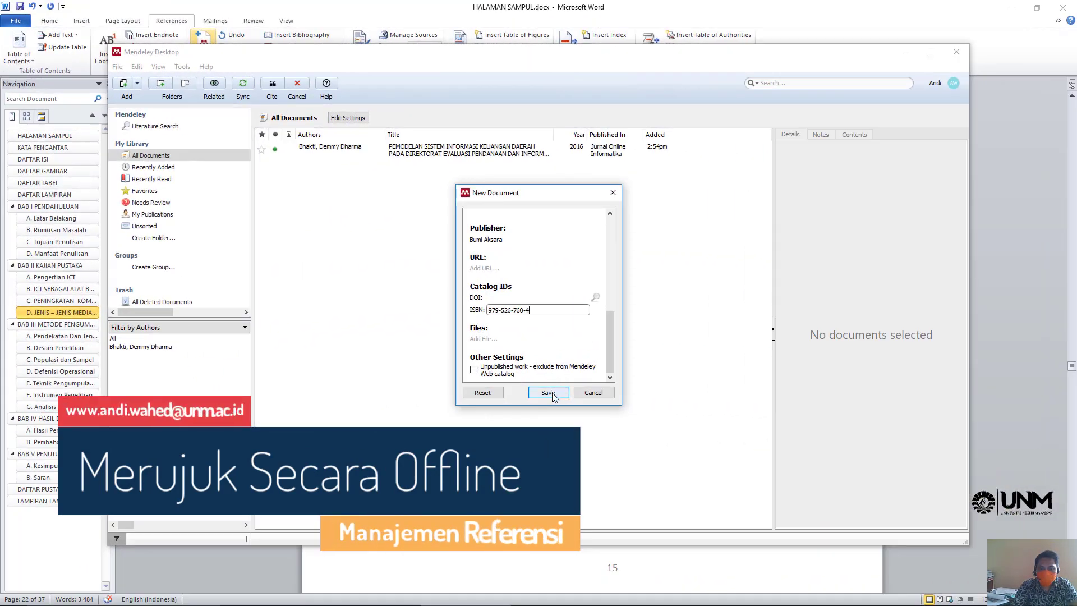
# - Save the Rochaety book reference and insert it into Word as (Rochaety et al., 2010)
pyautogui.click(552, 395)
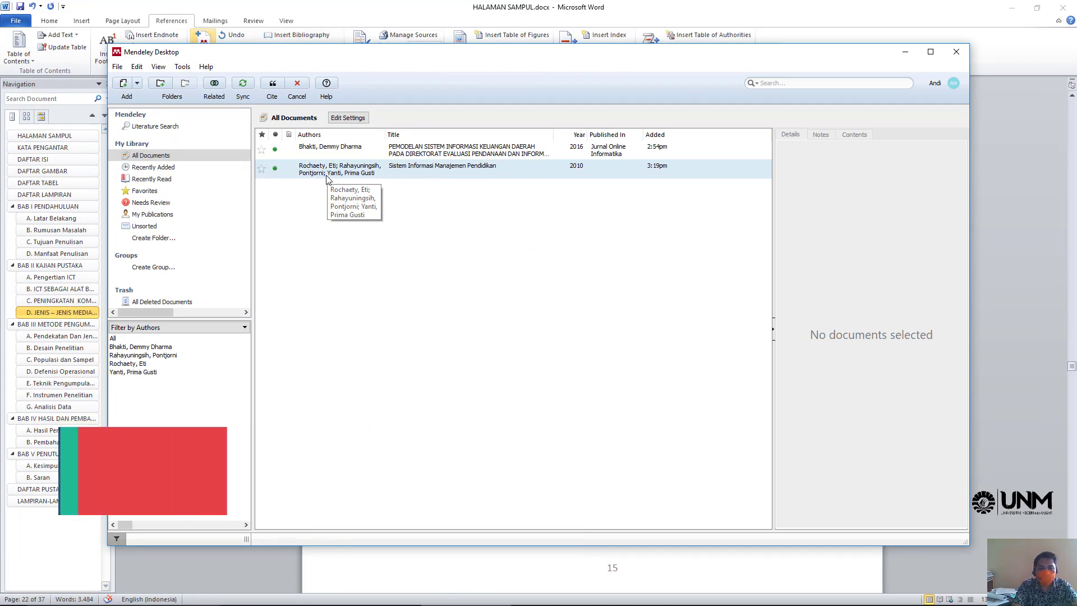
pyautogui.click(339, 174)
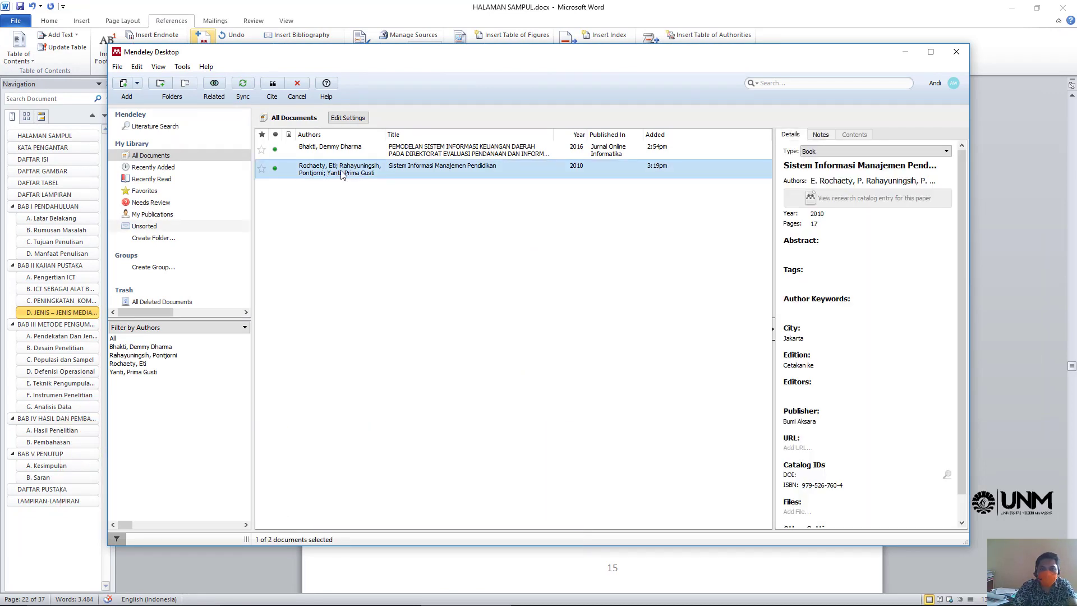
pyautogui.click(272, 83)
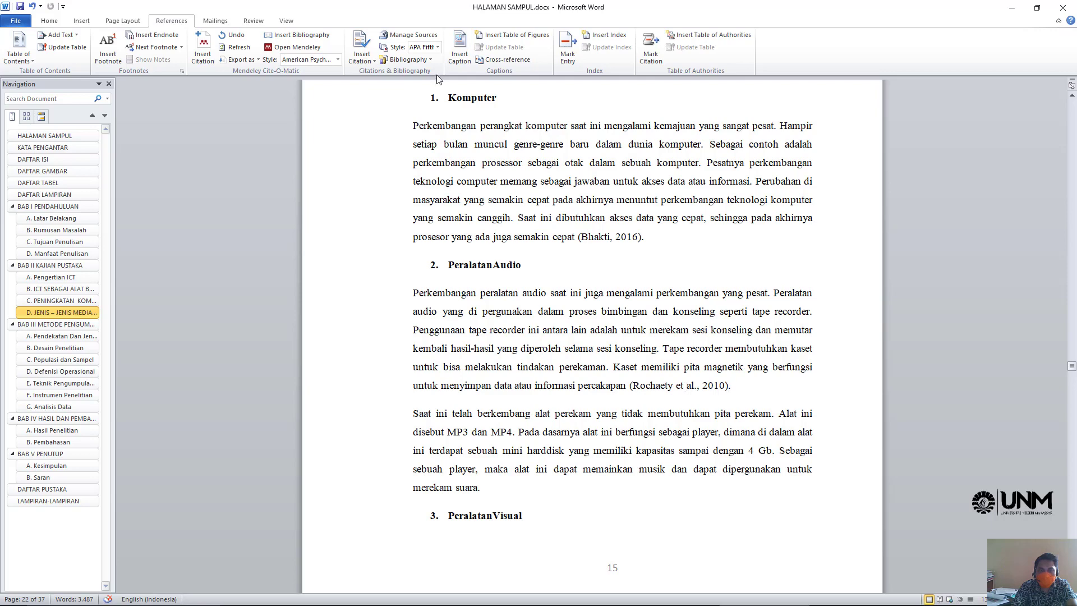
# - Keep American Psychological Association as the citation style and go to the empty DAFTAR PUSTAKA page
pyautogui.click(338, 59)
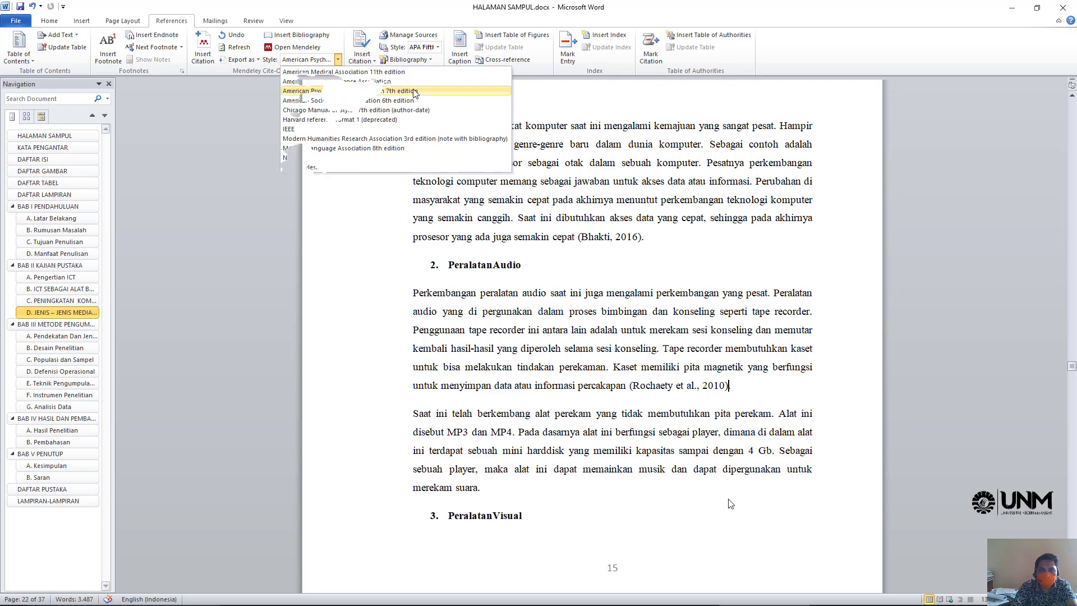
pyautogui.click(375, 91)
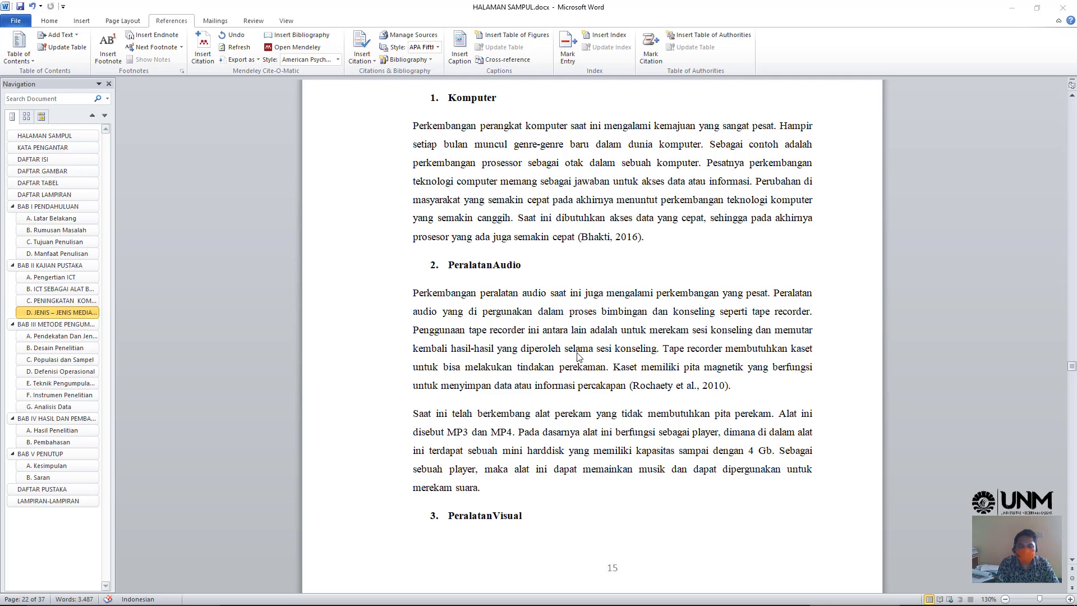
pyautogui.click(41, 489)
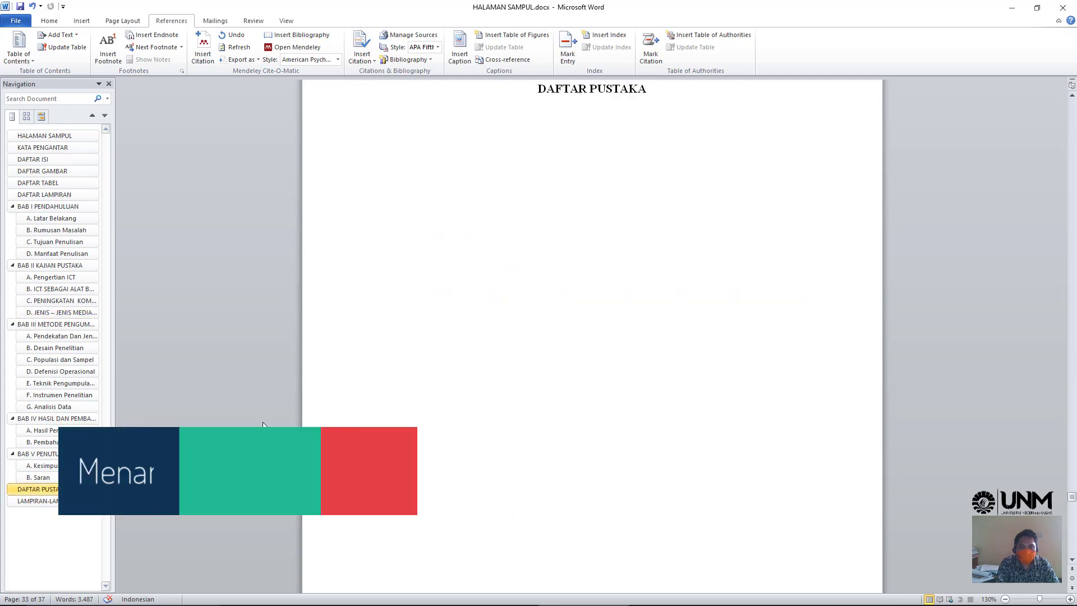
# - Insert the bibliography below the DAFTAR PUSTAKA heading and select its two entries
pyautogui.click(380, 139)
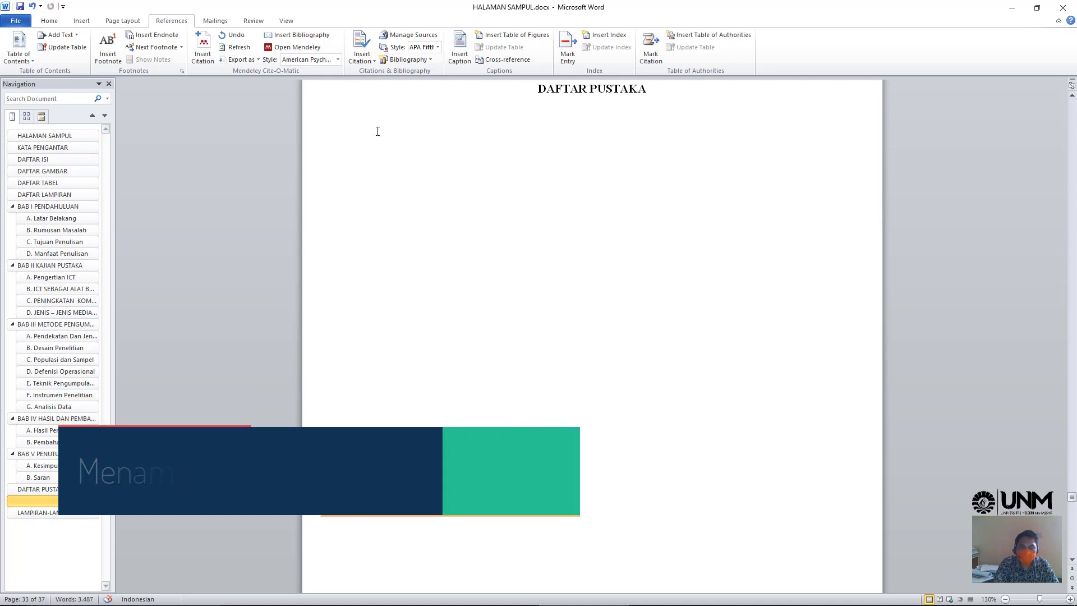
pyautogui.click(301, 36)
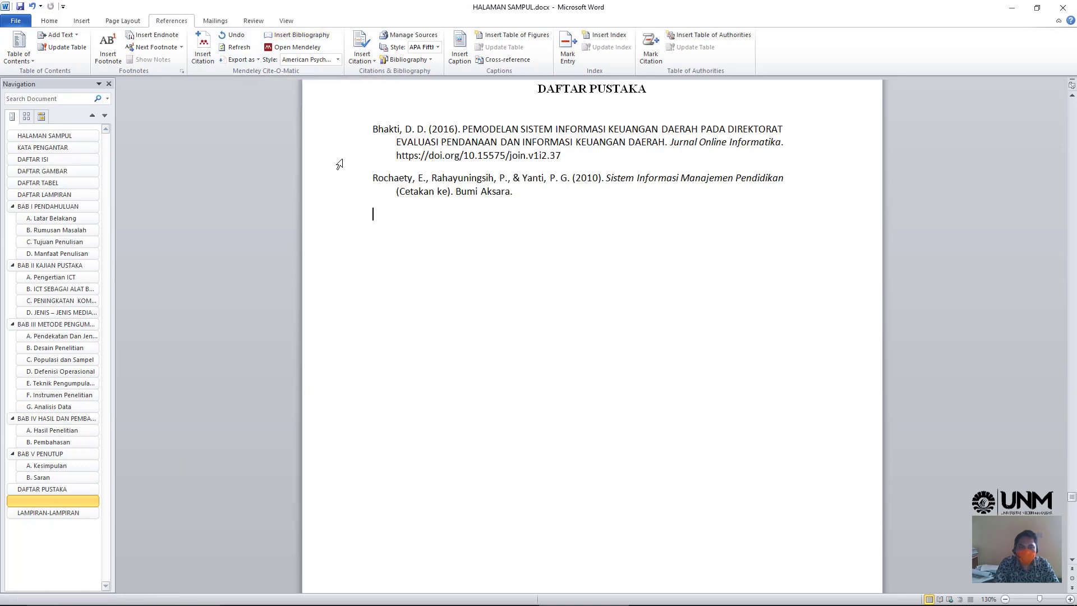
pyautogui.moveTo(328, 132)
pyautogui.mouseDown()
pyautogui.moveTo(315, 196)
pyautogui.moveTo(495, 207)
pyautogui.mouseUp()
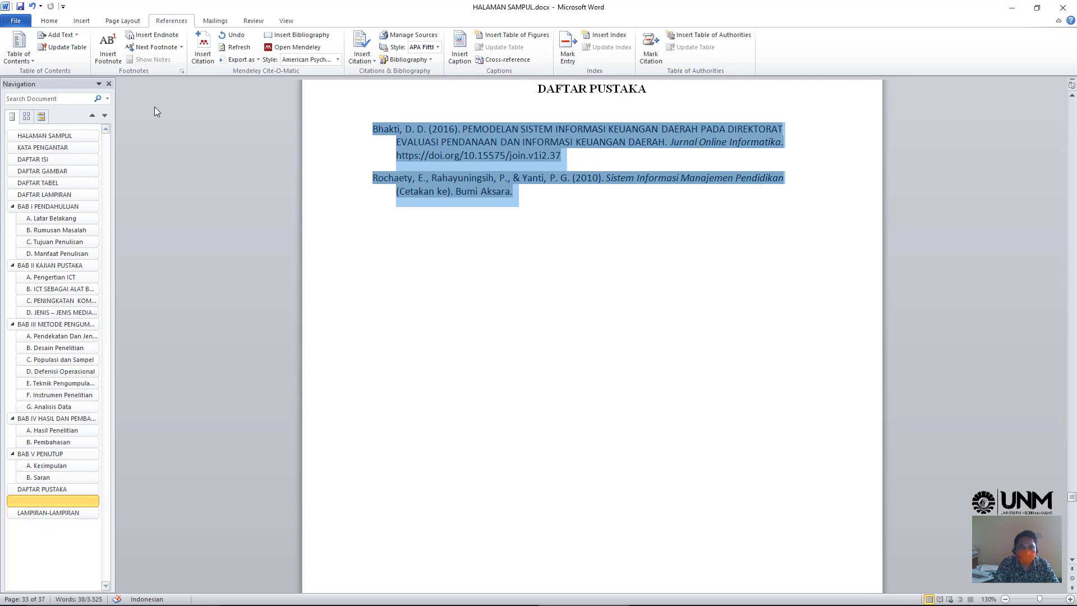
# - Format the Bhakti and Rochaety bibliography entries in Times New Roman, size 12
pyautogui.click(49, 21)
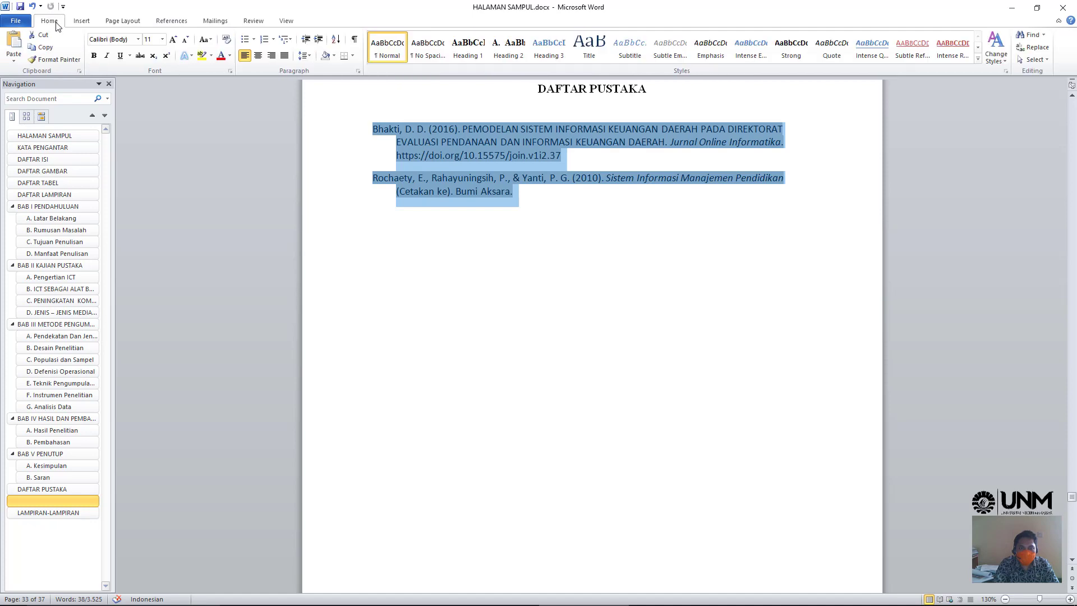
pyautogui.click(137, 40)
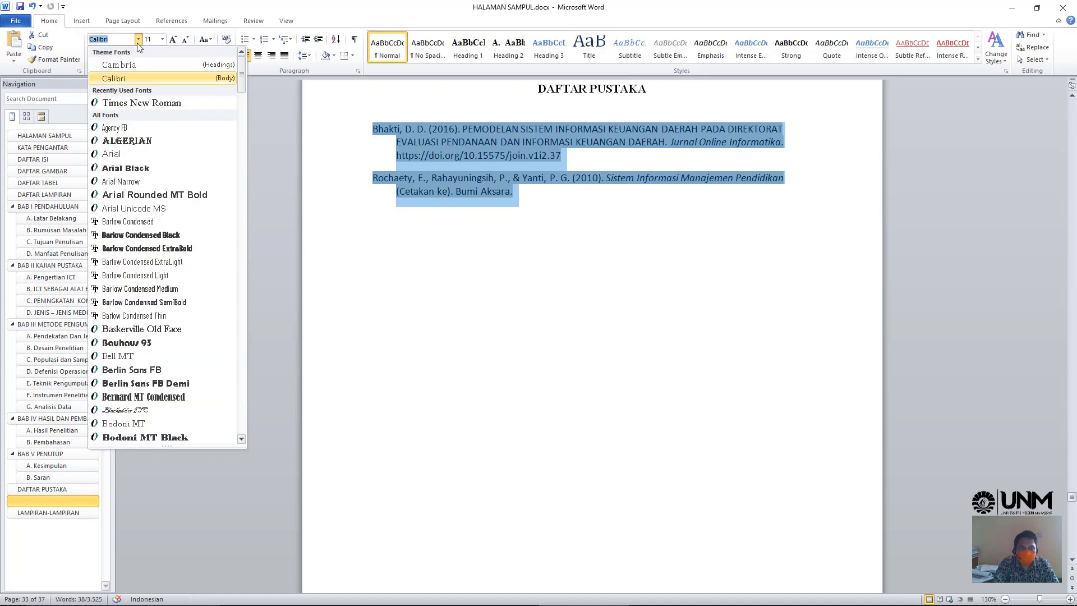
pyautogui.click(146, 102)
pyautogui.click(161, 40)
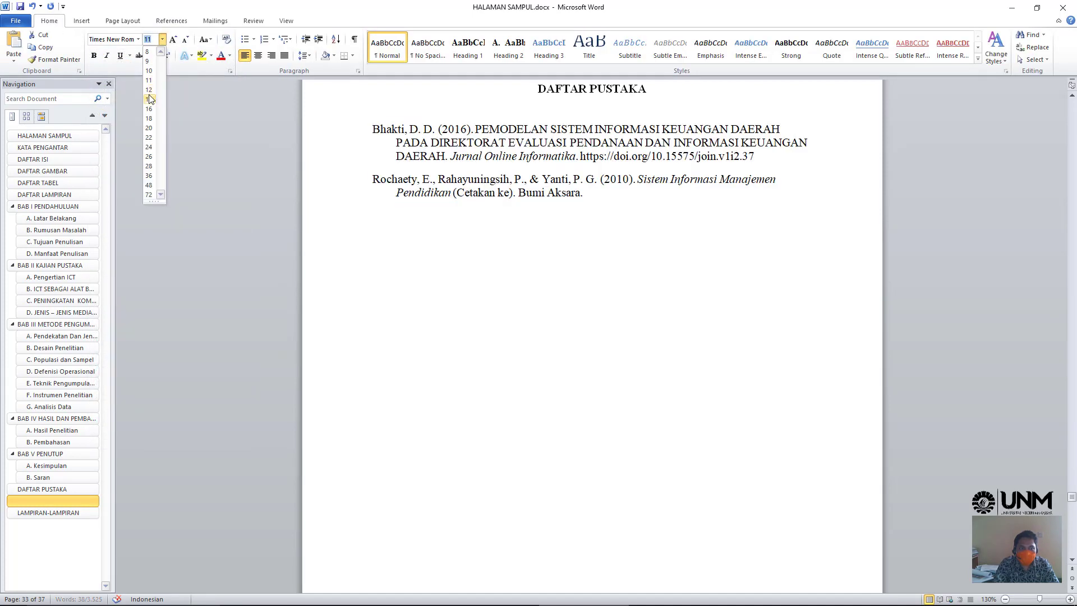
pyautogui.click(149, 90)
pyautogui.click(596, 251)
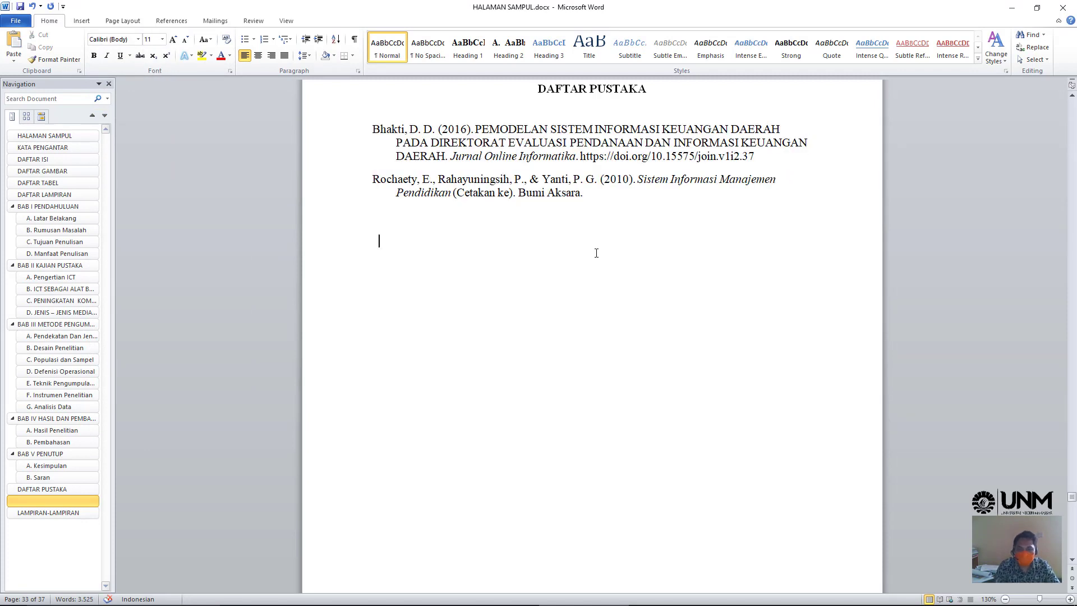
pyautogui.scroll(1, 596, 253)
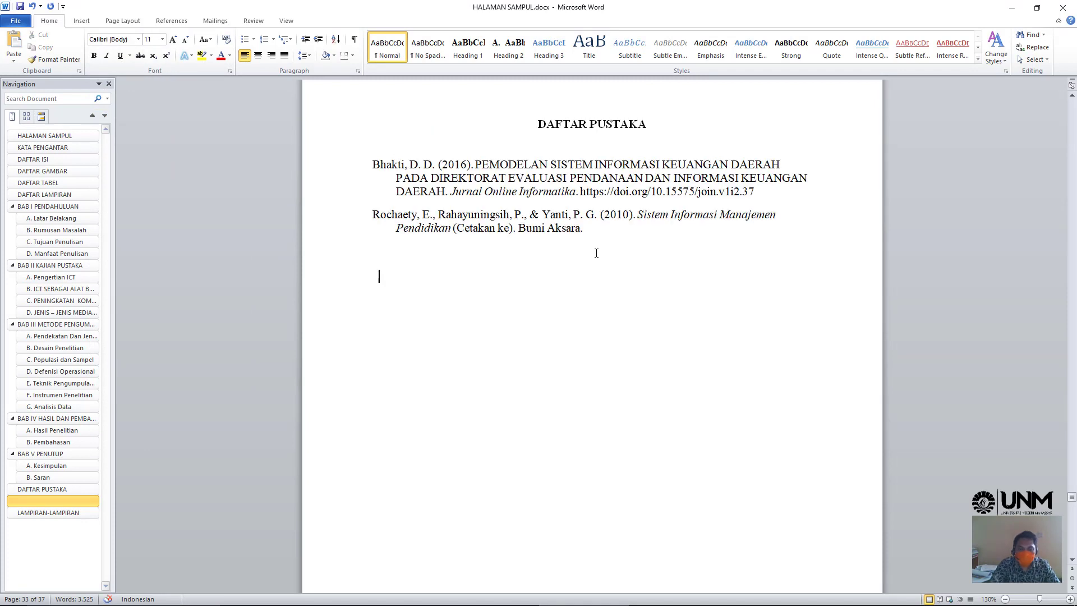